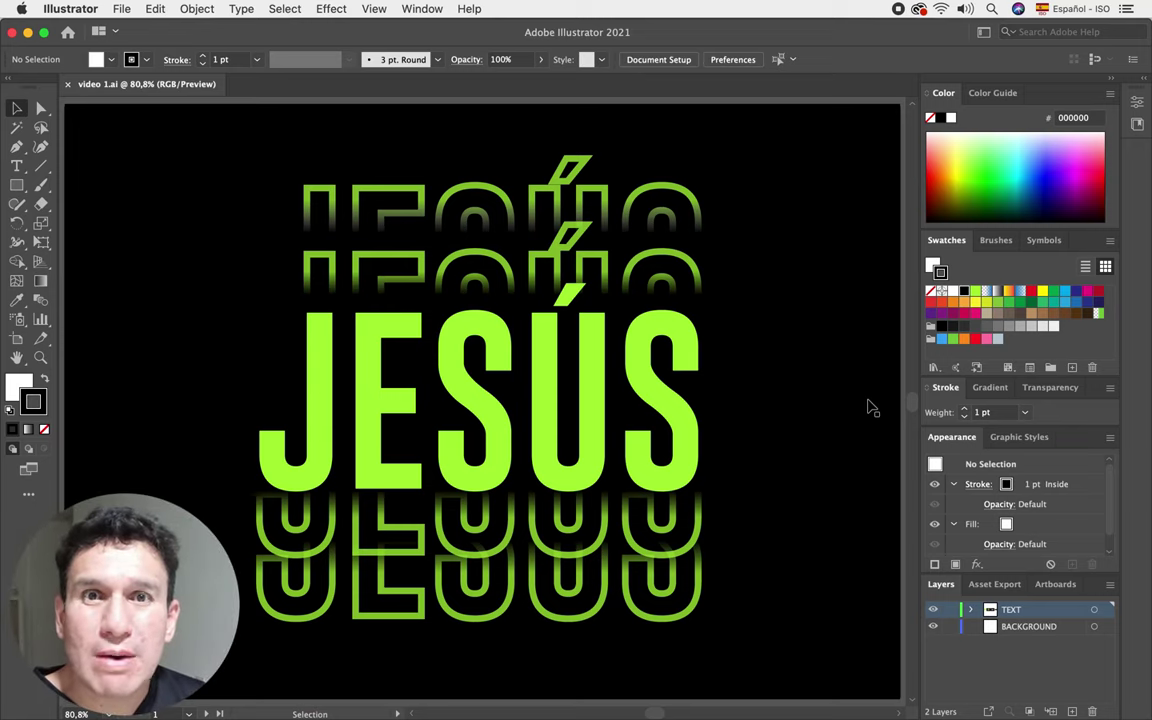
Step: Deselect everything and switch to artboard 2 with the white JESÚS text and rectangle
click(797, 406)
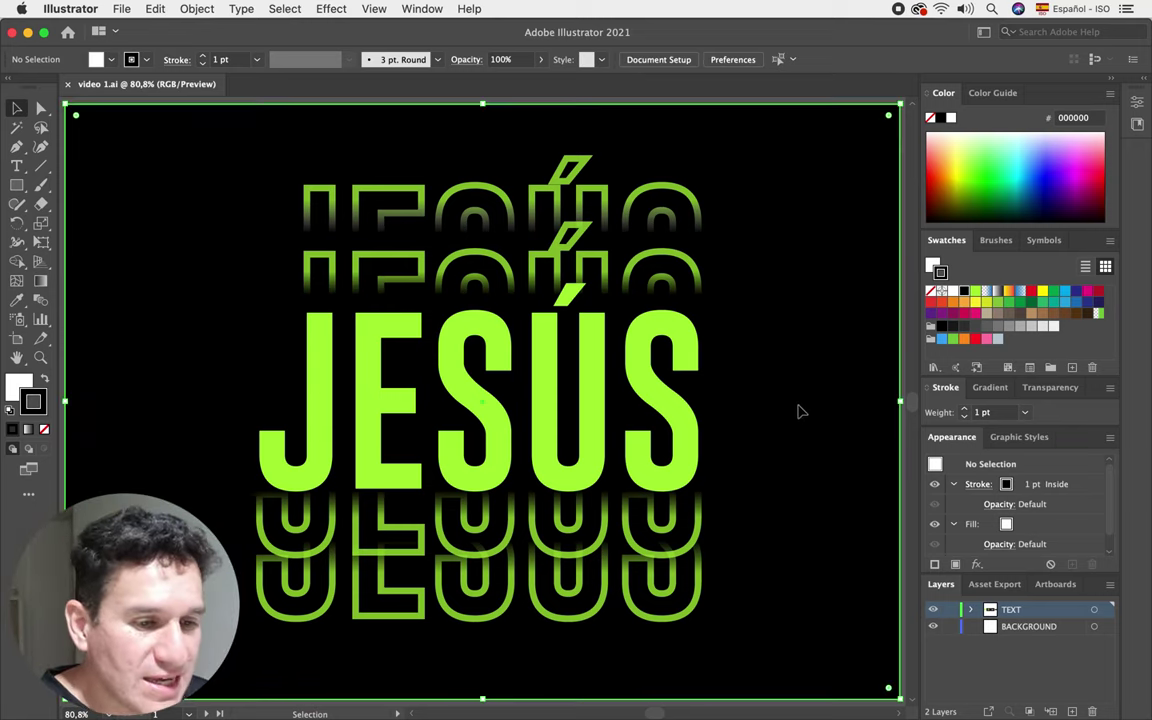
key(ctrl+shift+a)
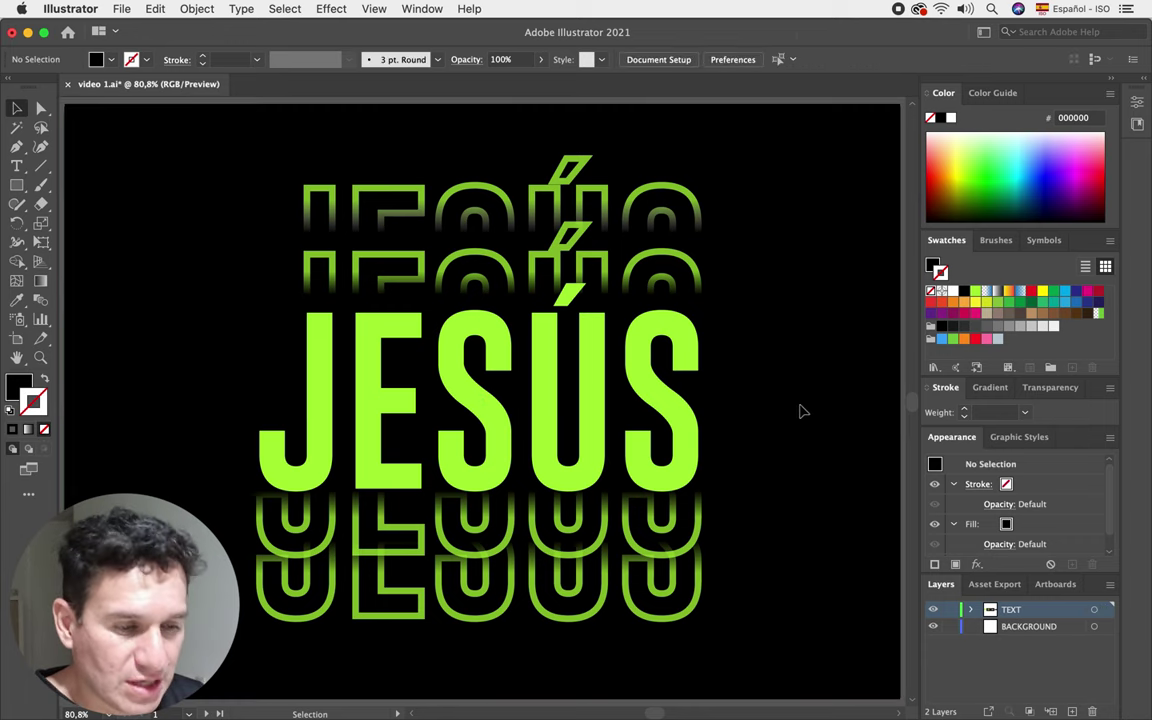
click(205, 713)
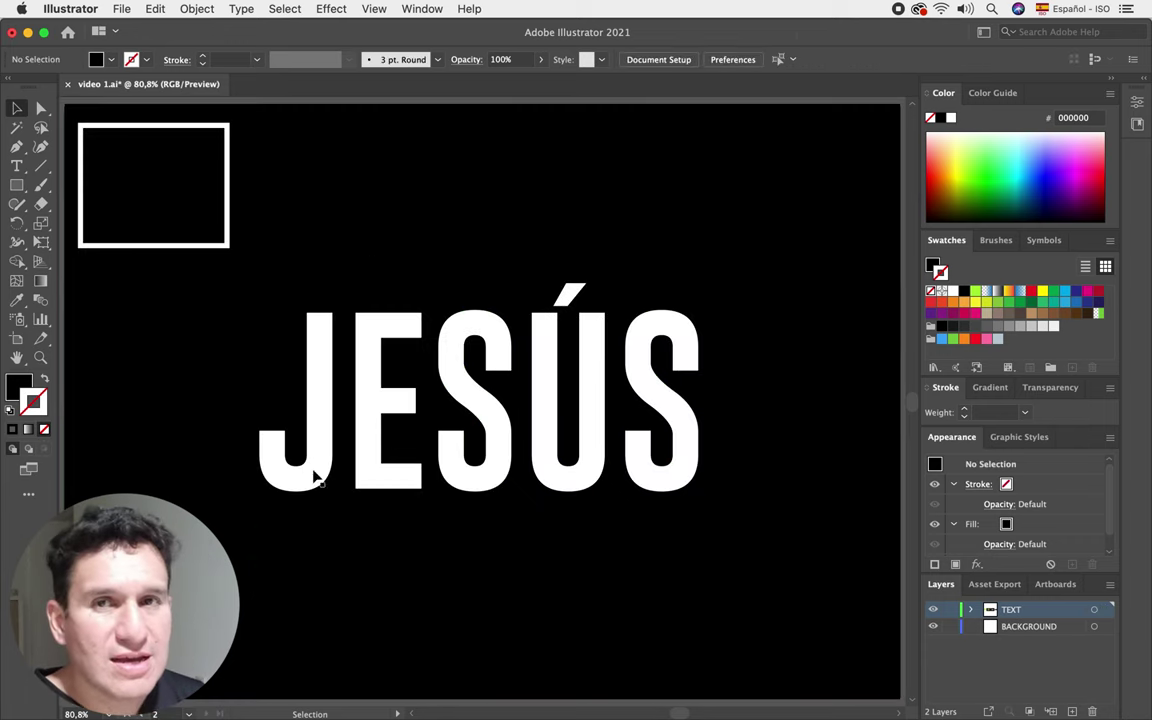
Step: Give the white rectangle's 5 pt stroke the default white-to-black gradient
click(228, 212)
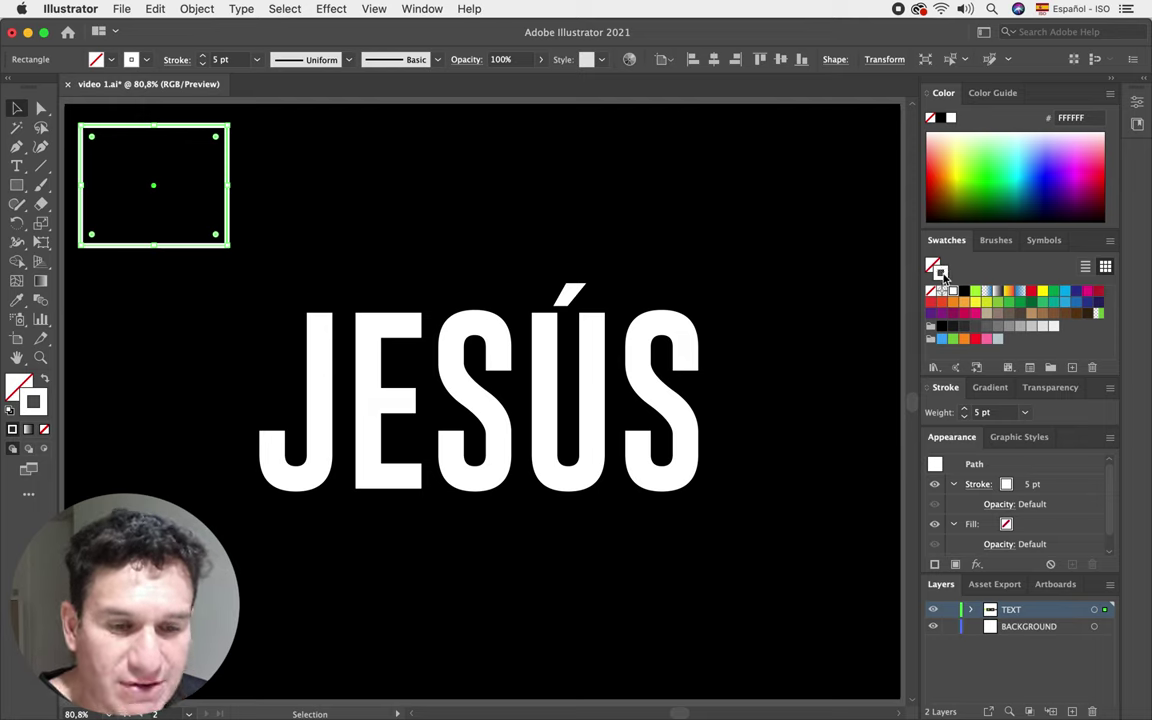
click(997, 292)
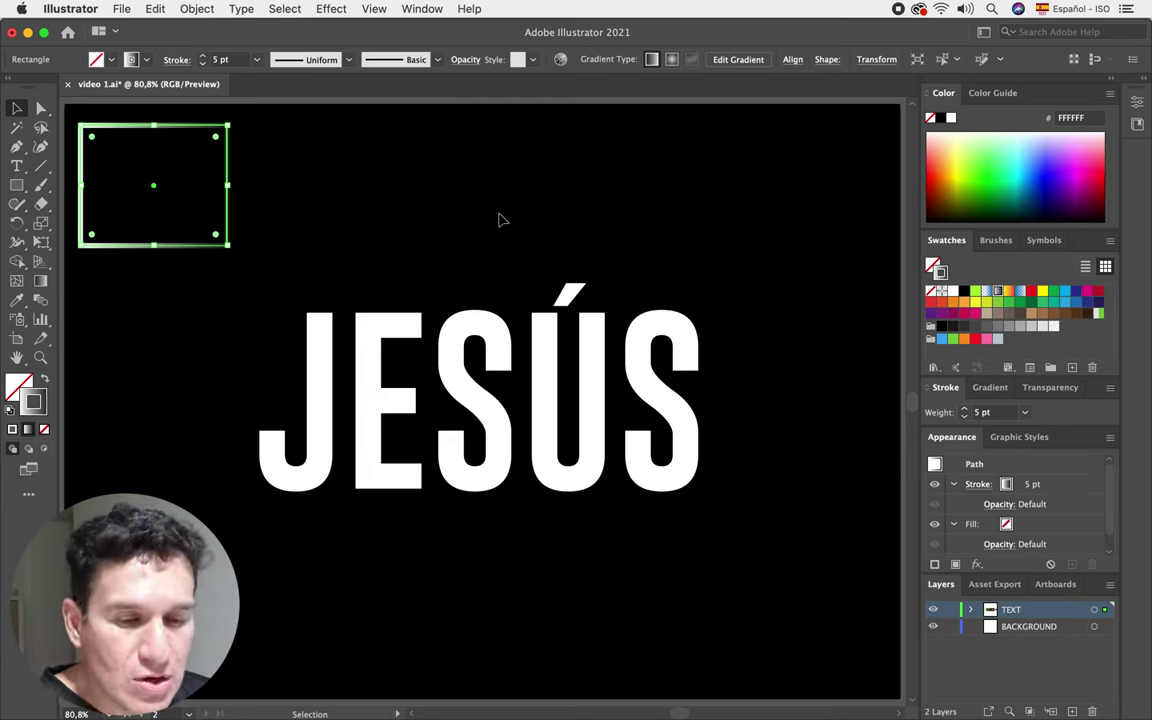
click(990, 387)
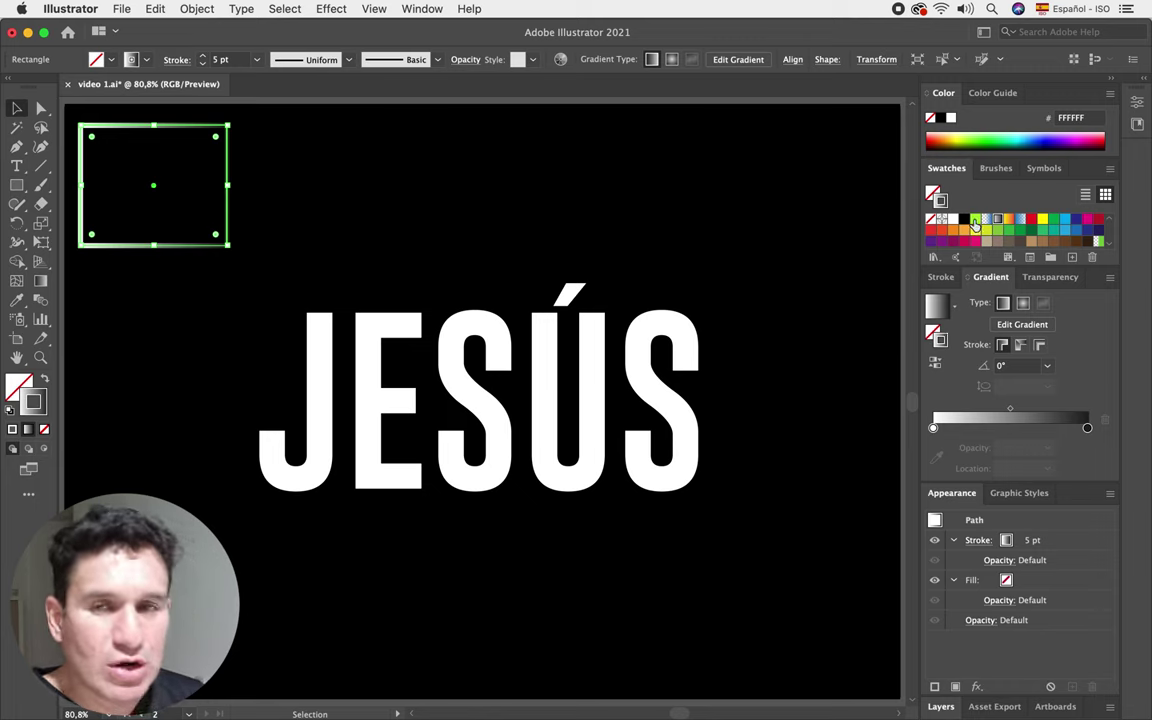
Step: Make both stroke gradient stops lime green and move the start stop to 80%
drag(975, 224, 1088, 430)
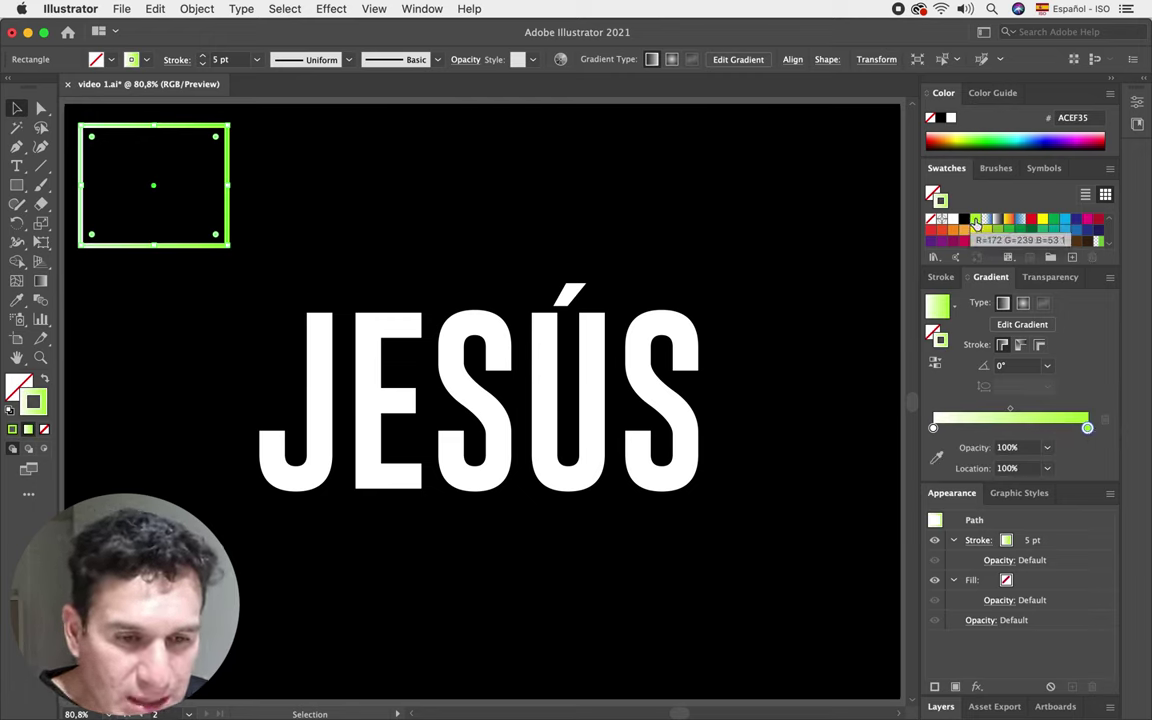
drag(975, 222, 934, 428)
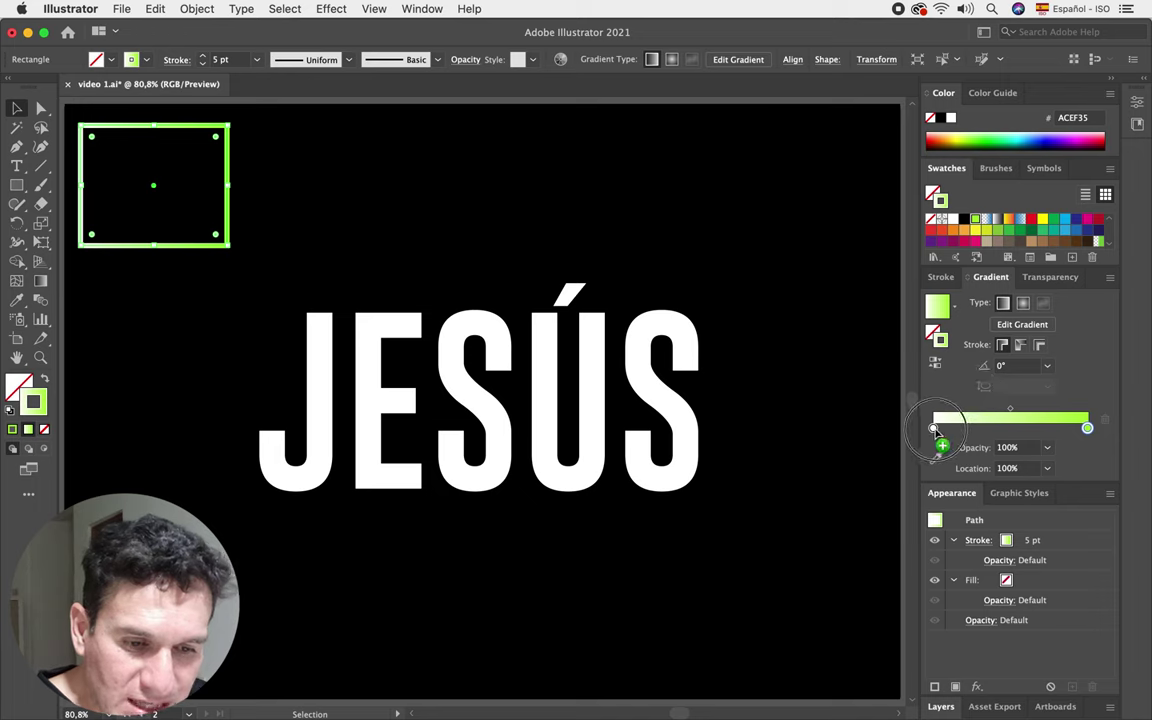
drag(934, 428, 1034, 428)
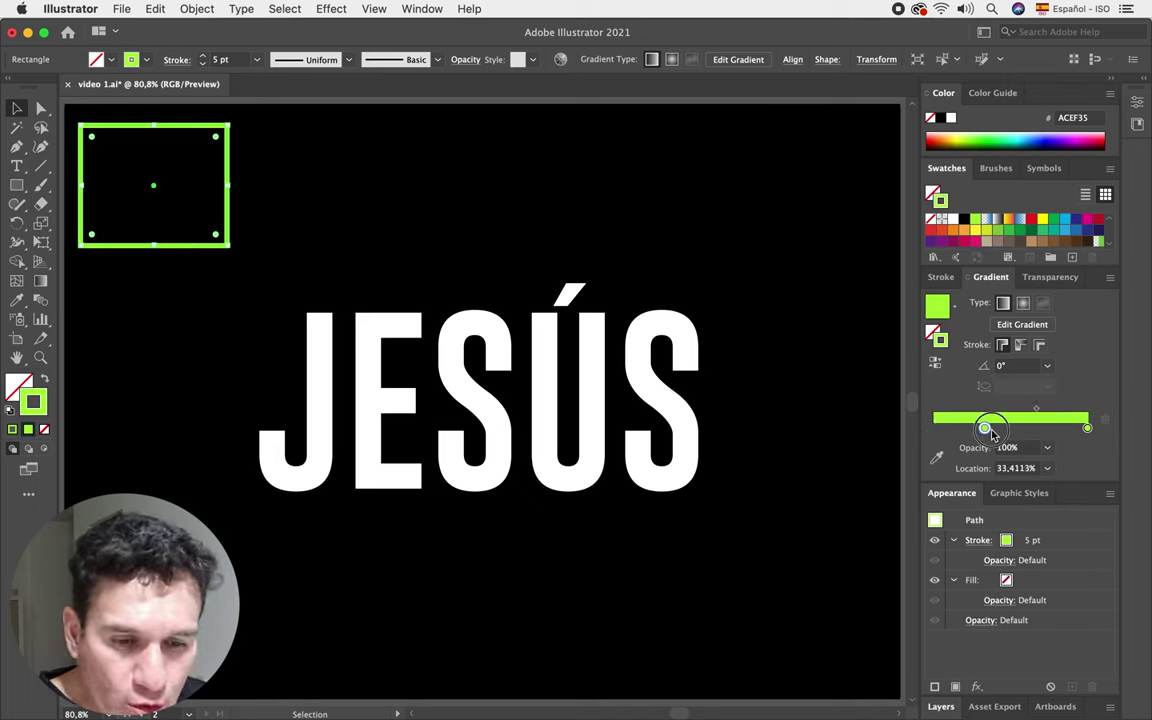
click(1046, 469)
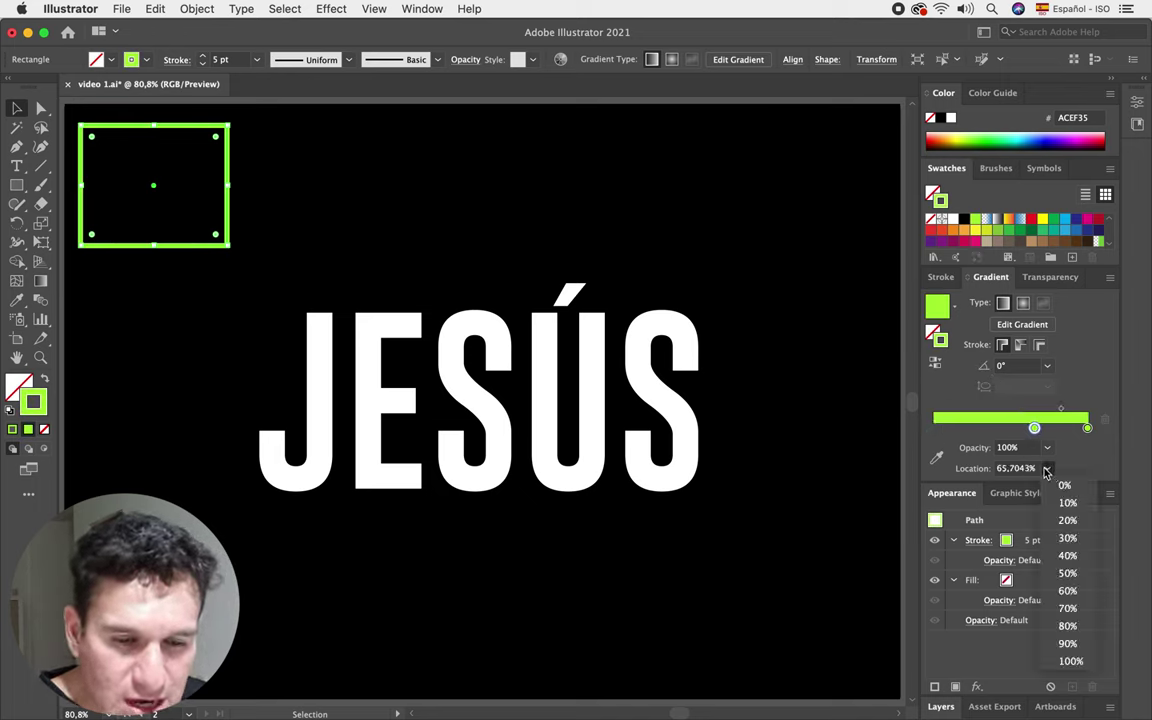
click(1070, 626)
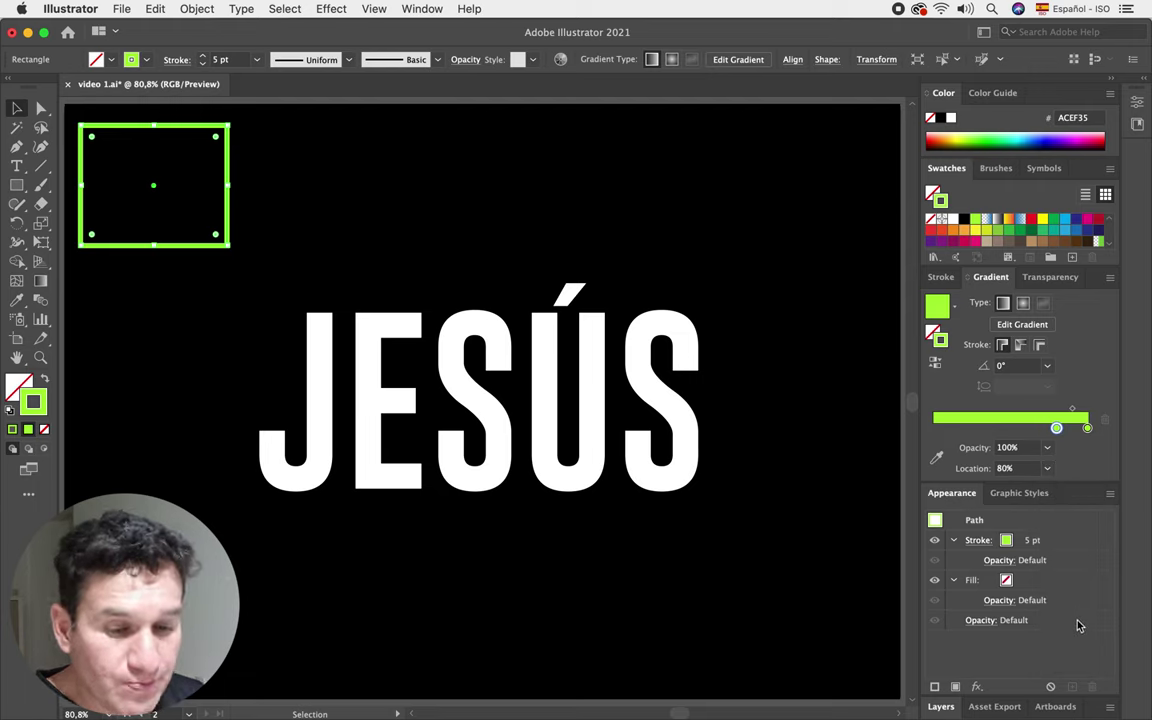
Step: Add a 0%-opacity gradient stop at 75% location, then preview and reselect the rectangle
click(998, 428)
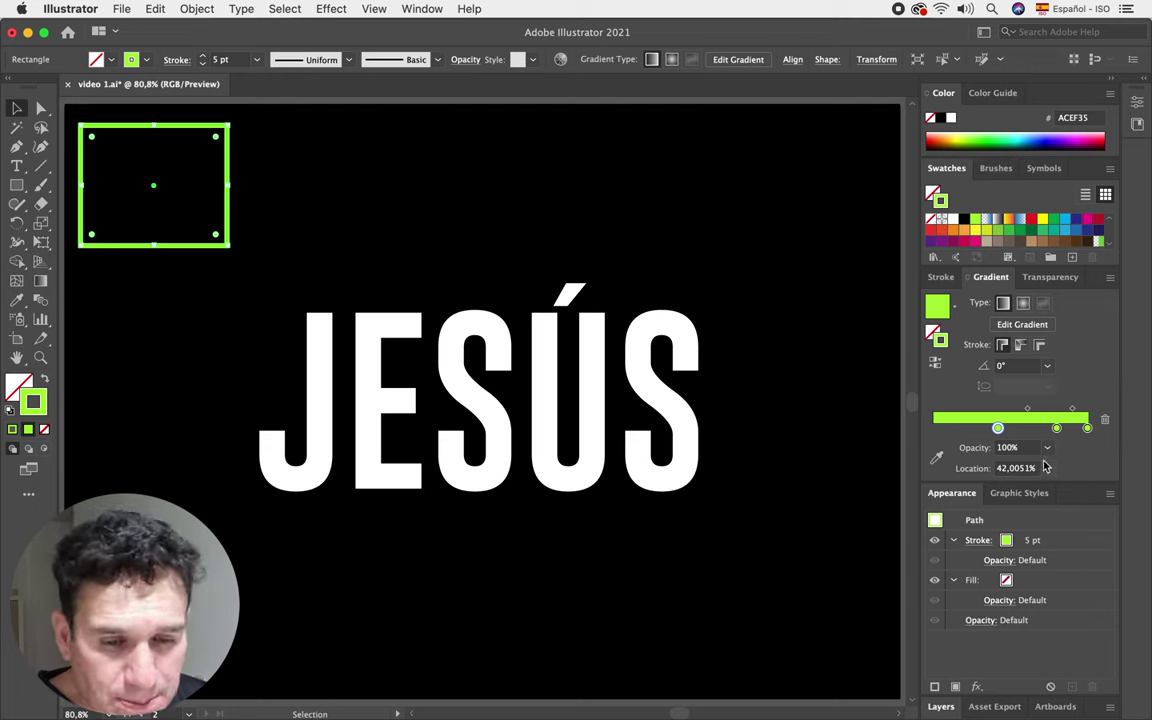
click(1049, 450)
click(1062, 637)
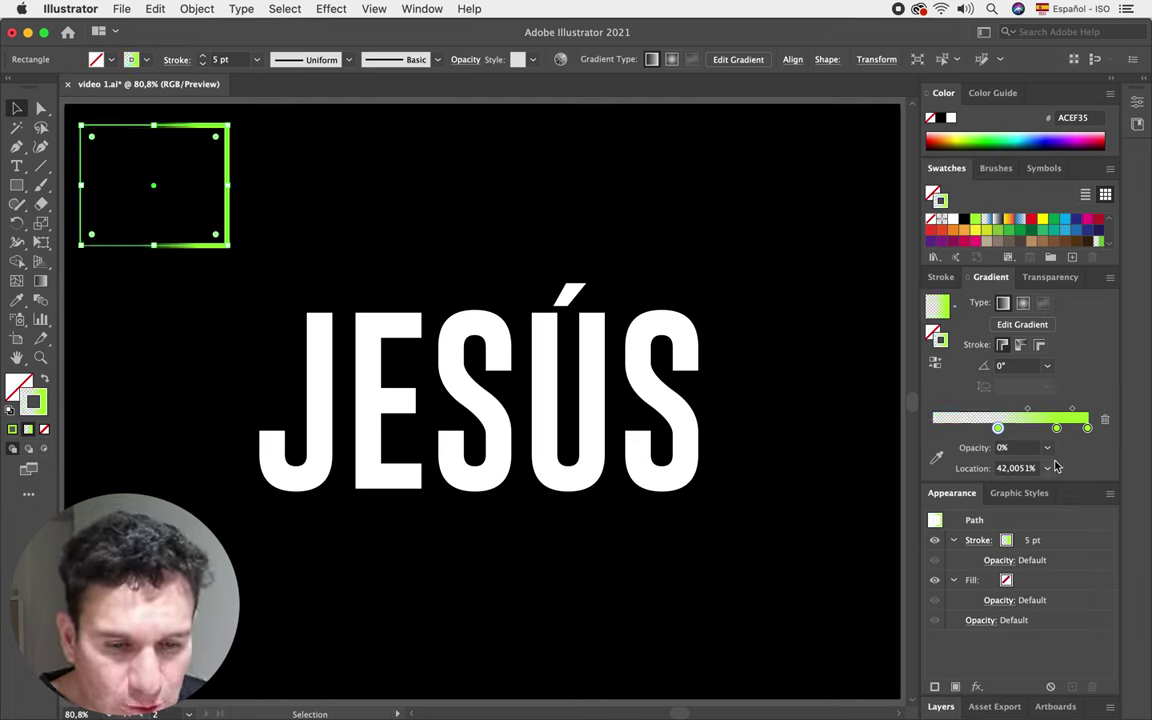
double_click(1016, 469)
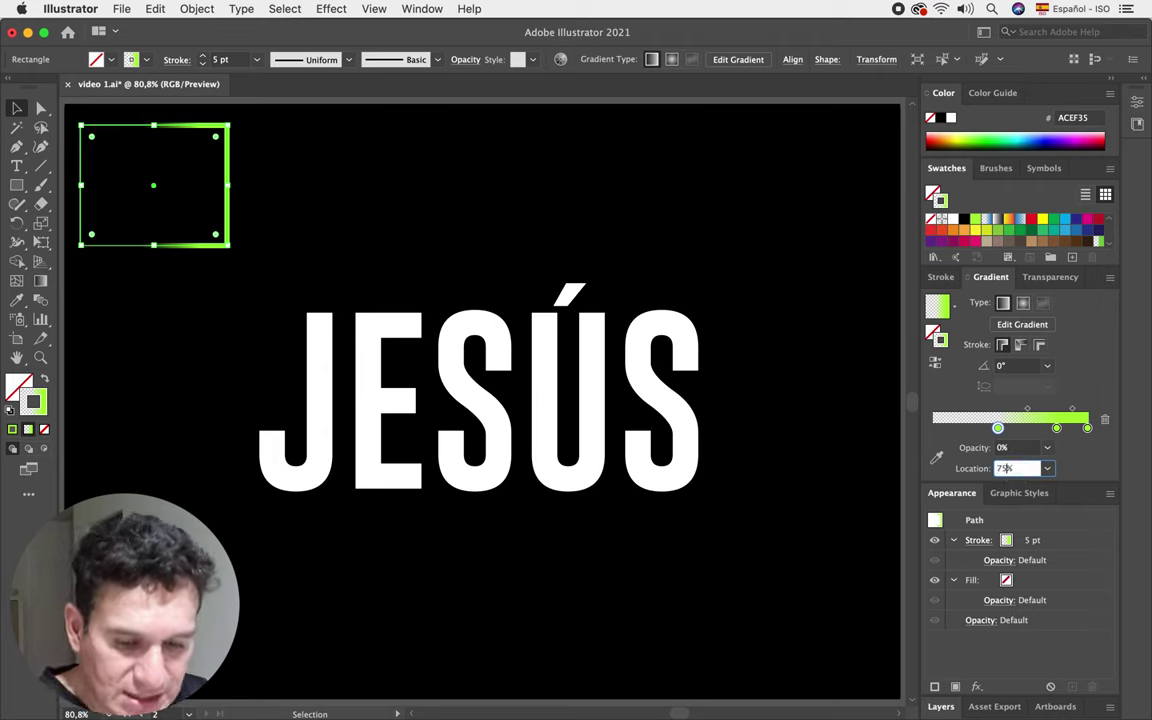
text(75)
key(Return)
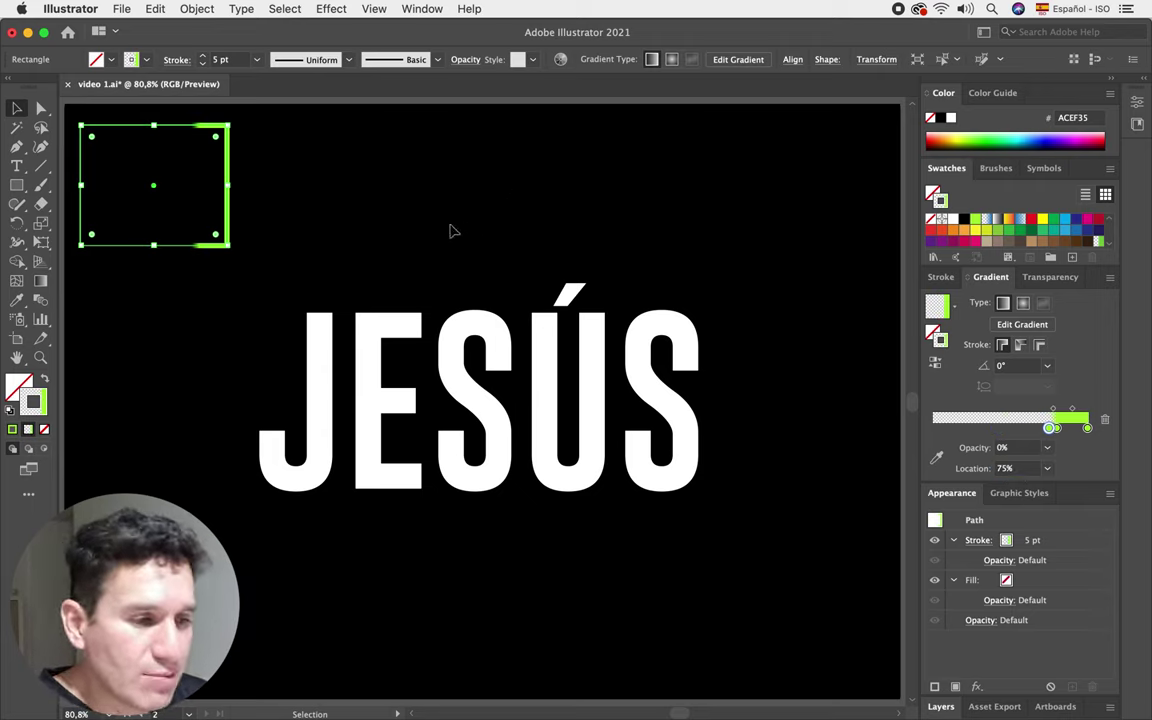
click(368, 213)
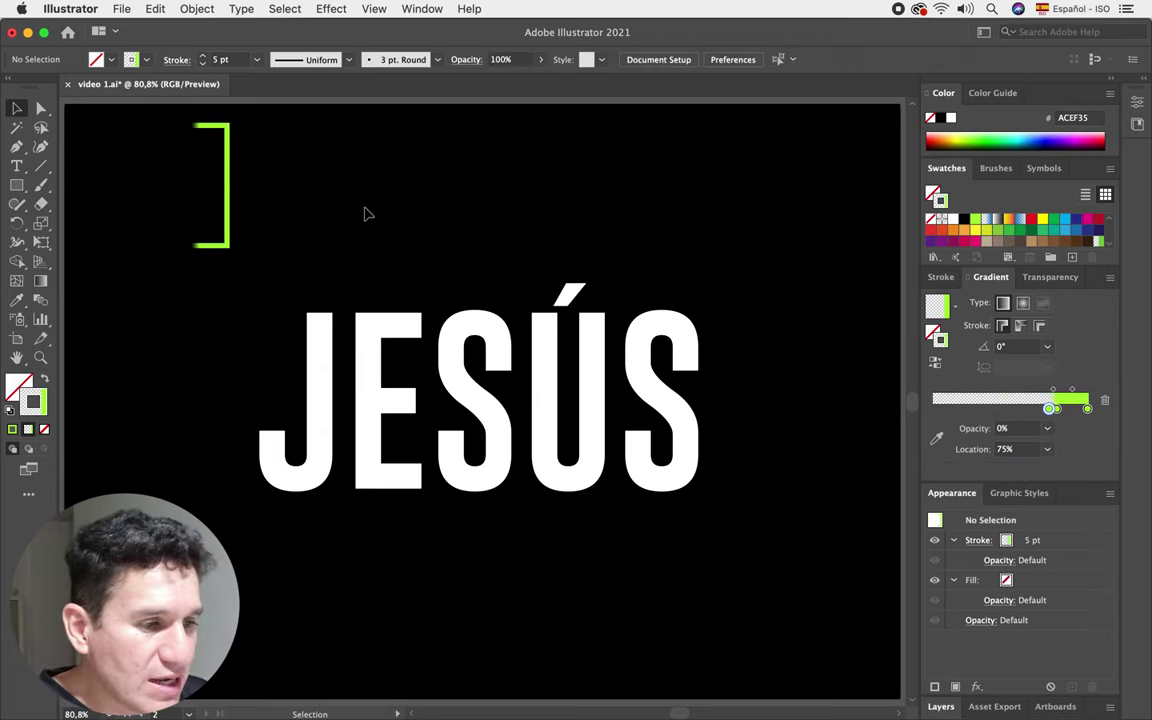
click(225, 246)
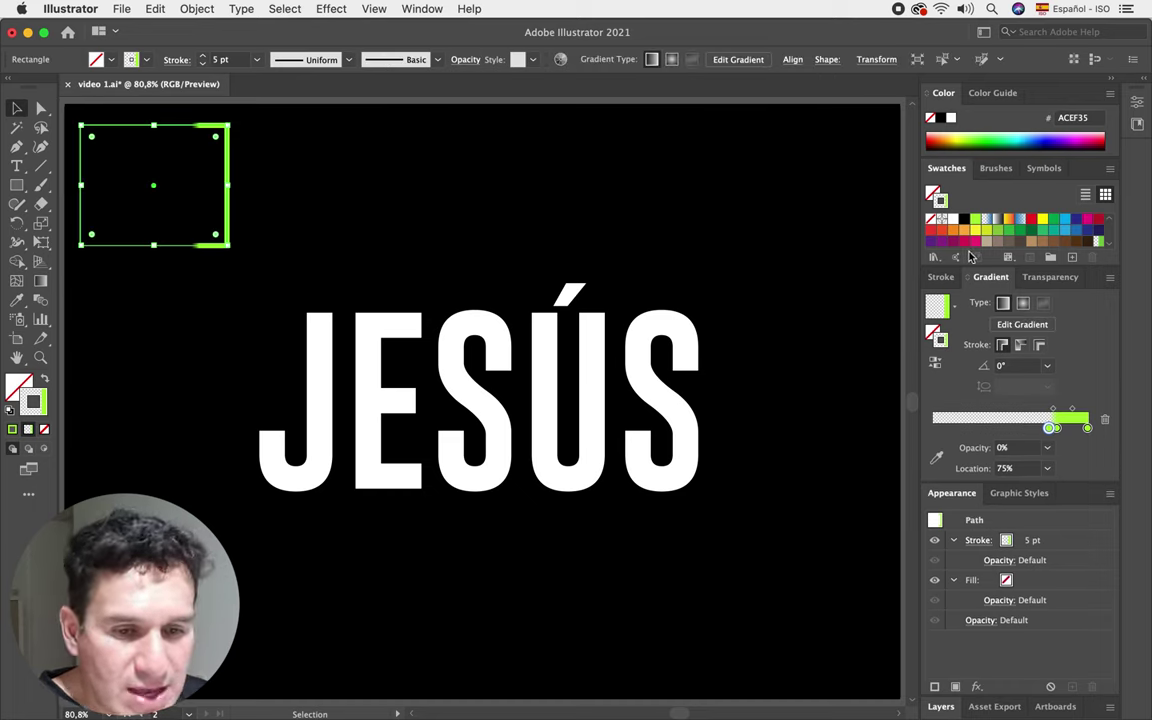
Step: Save the transparent-to-green stroke gradient as a new swatch, then select the JESÚS text
drag(999, 263, 997, 299)
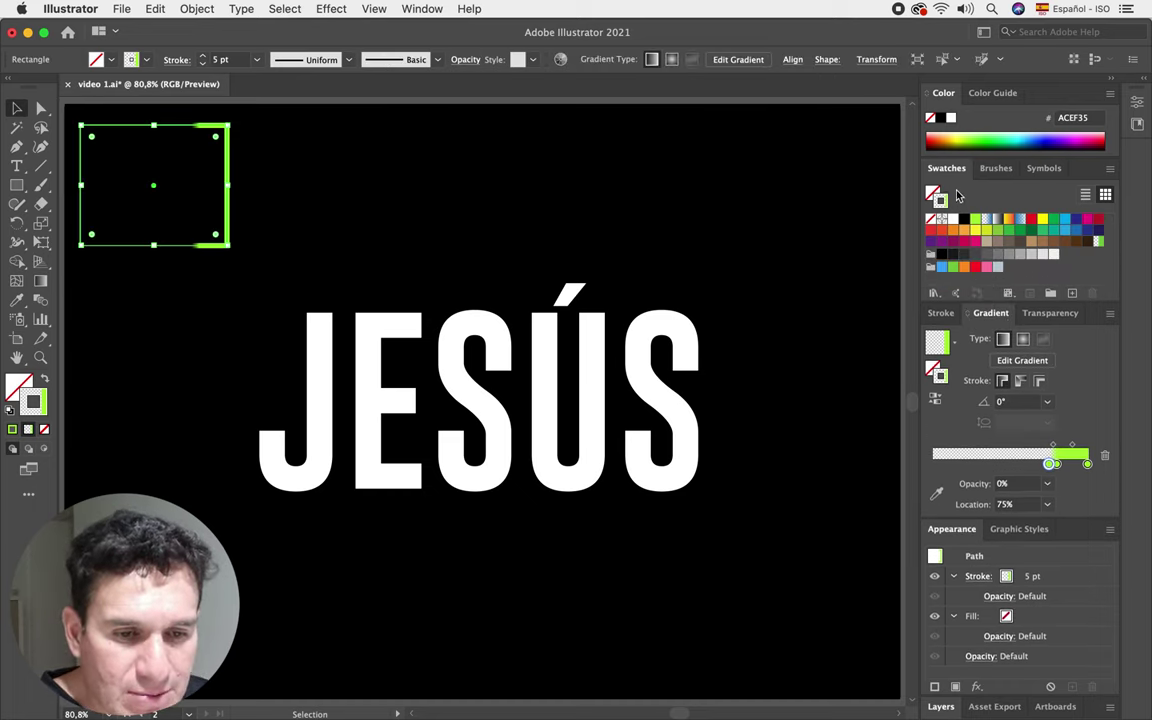
drag(940, 203, 1066, 260)
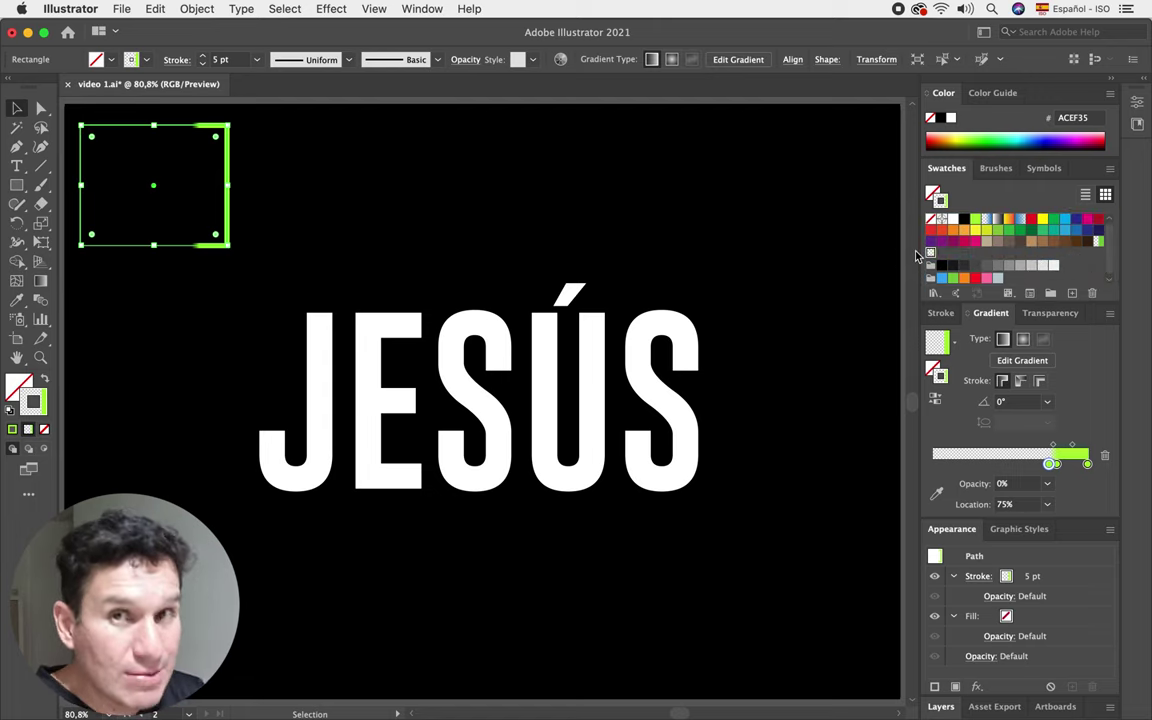
click(662, 232)
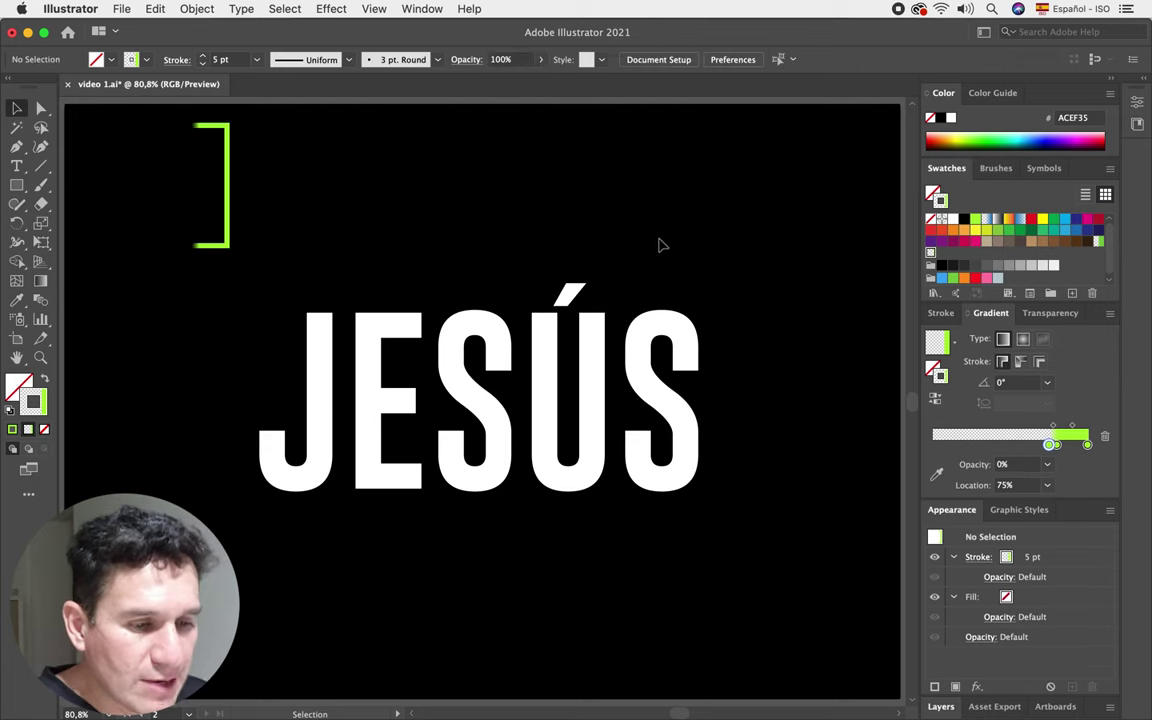
click(550, 441)
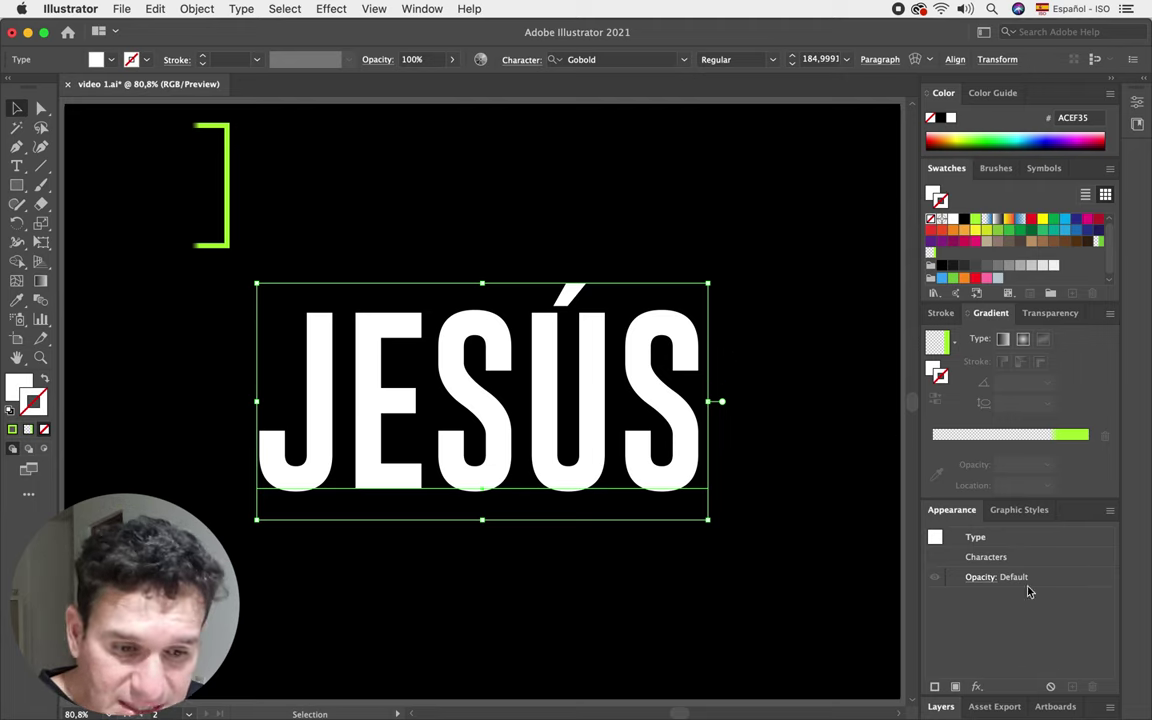
drag(951, 509, 773, 226)
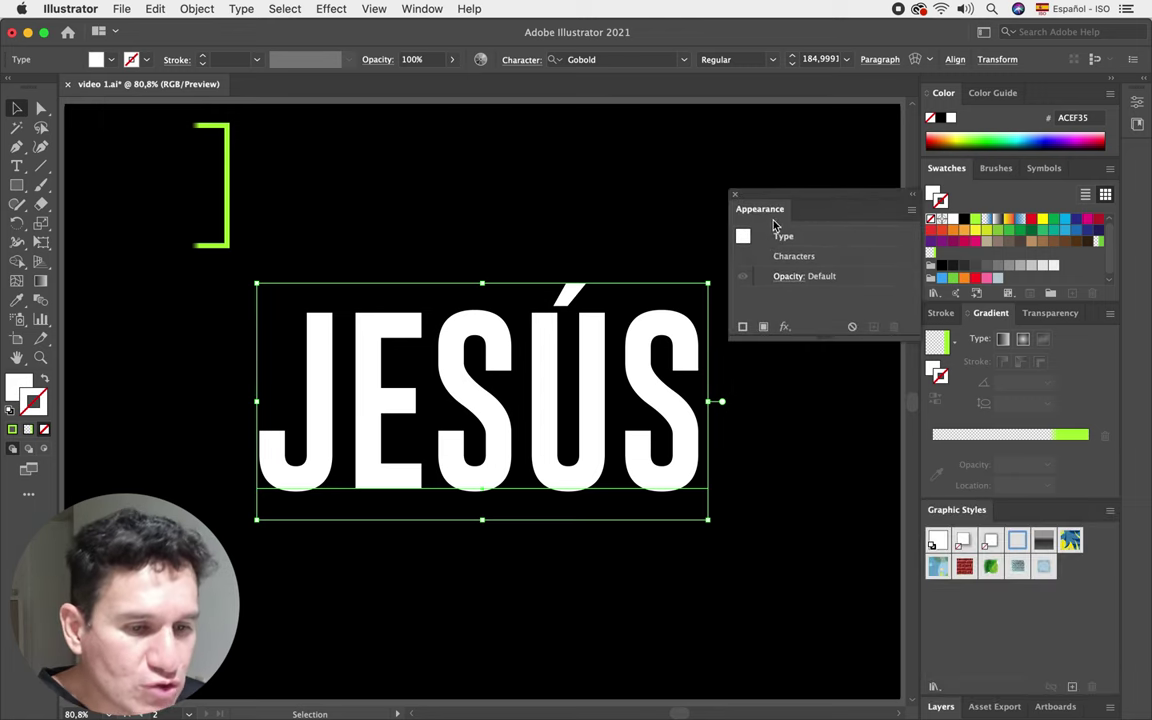
Step: Add a new lime green fill to the JESÚS text in the floating Appearance panel
drag(818, 340, 798, 588)
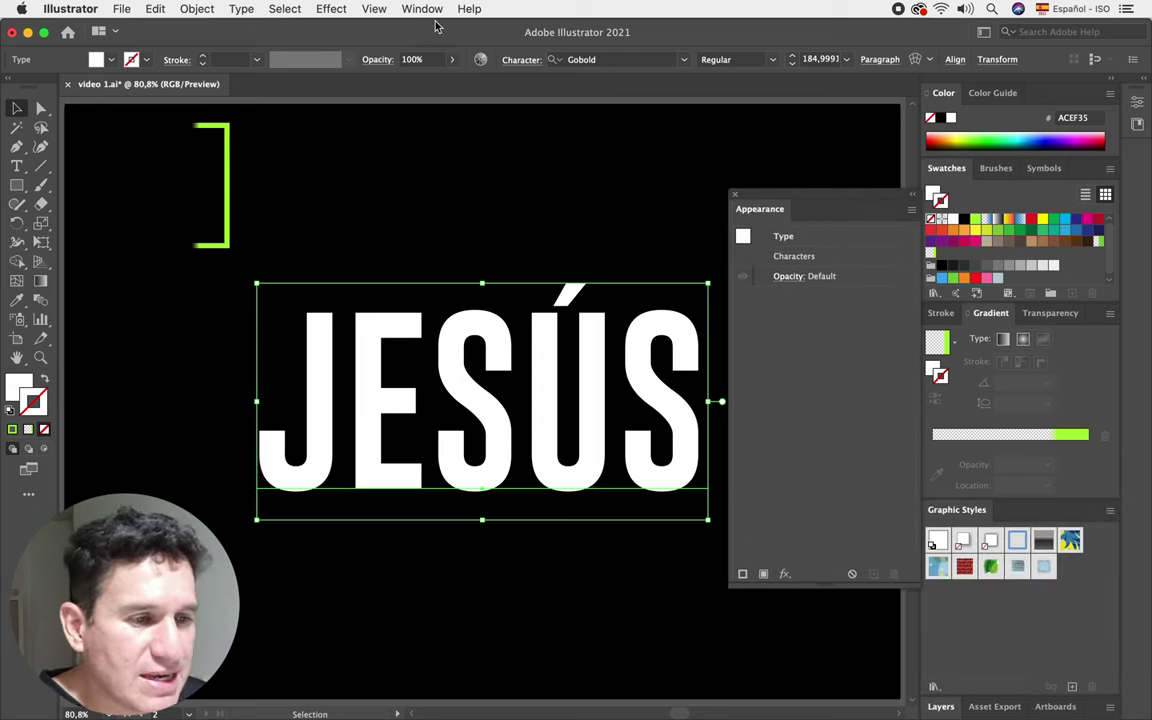
click(422, 9)
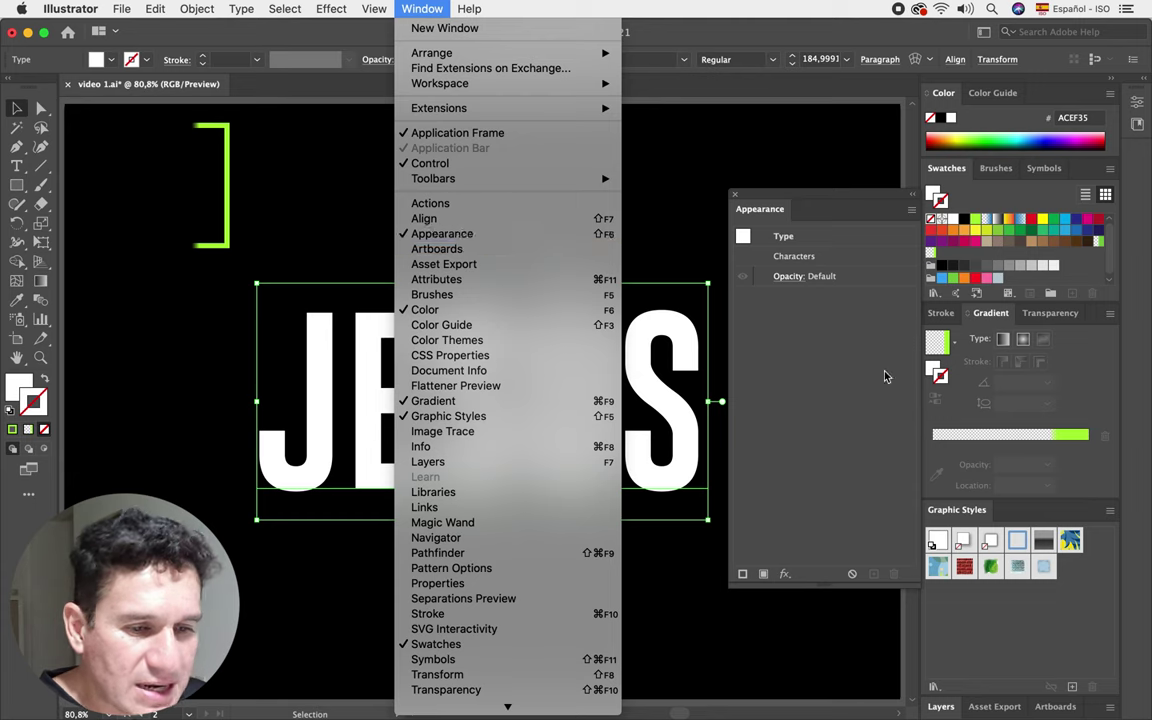
click(810, 340)
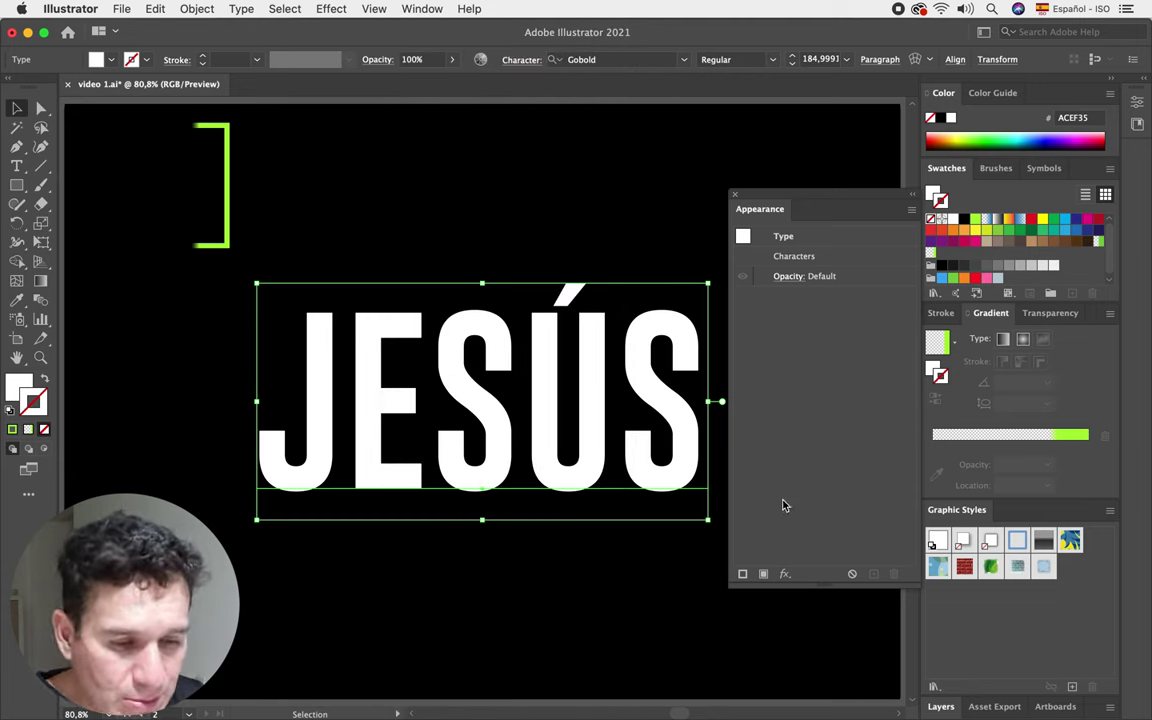
click(763, 575)
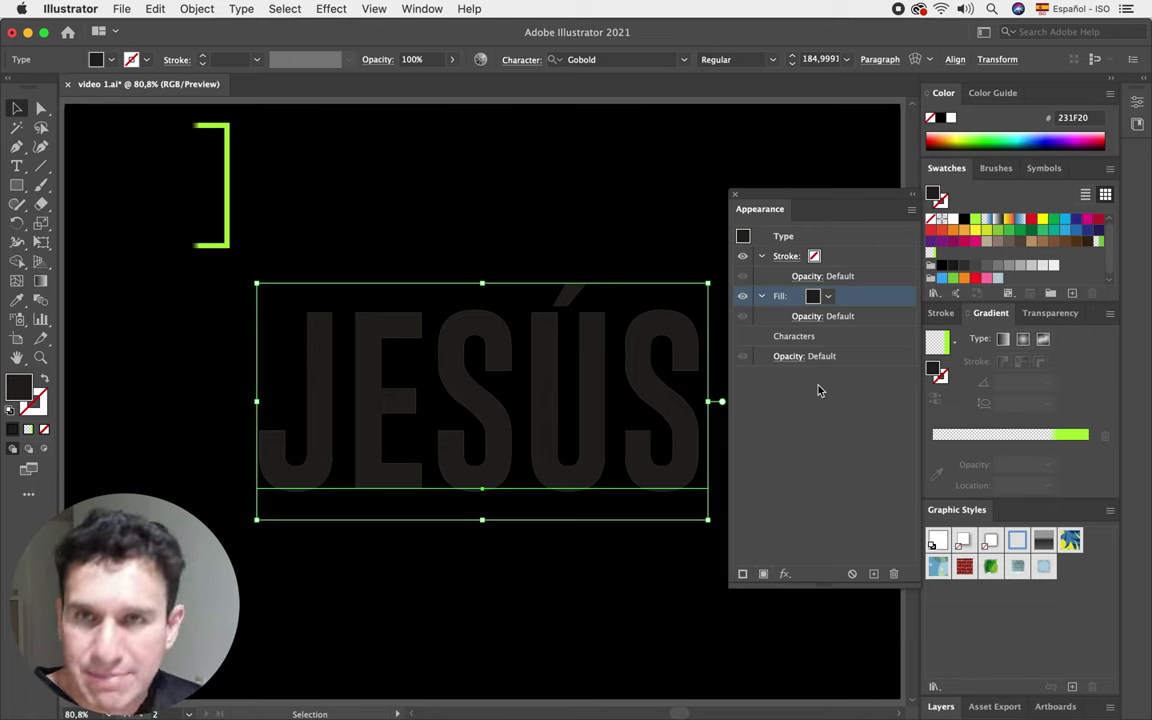
click(828, 296)
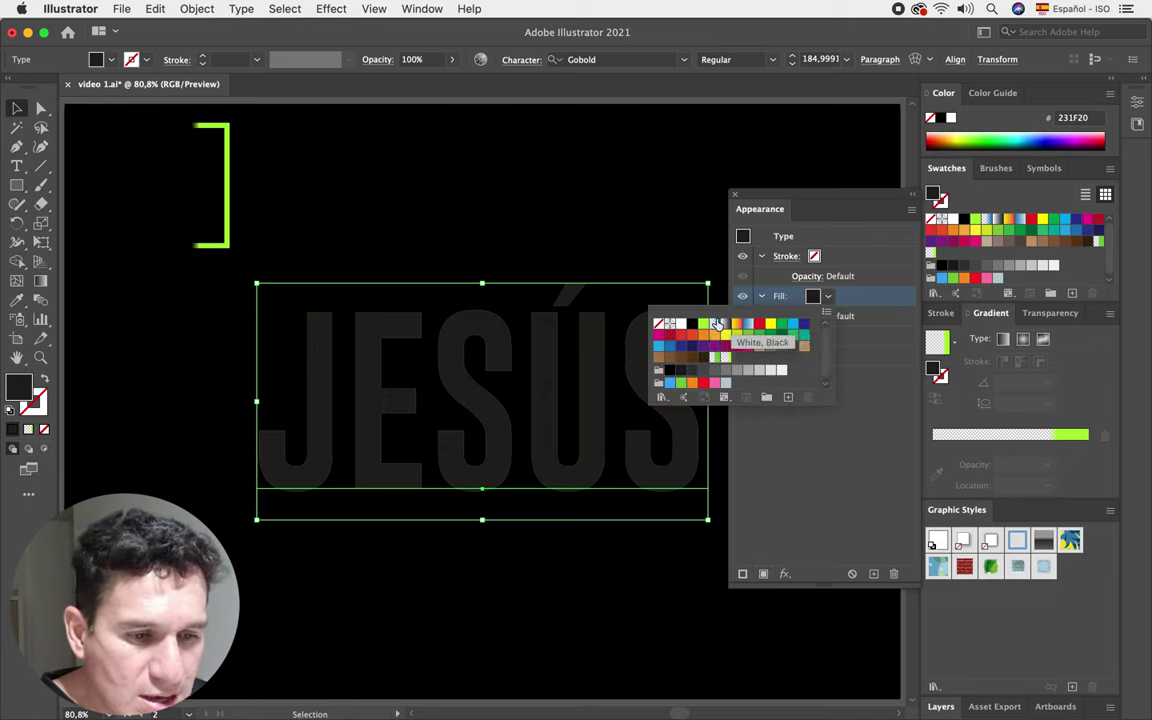
click(703, 323)
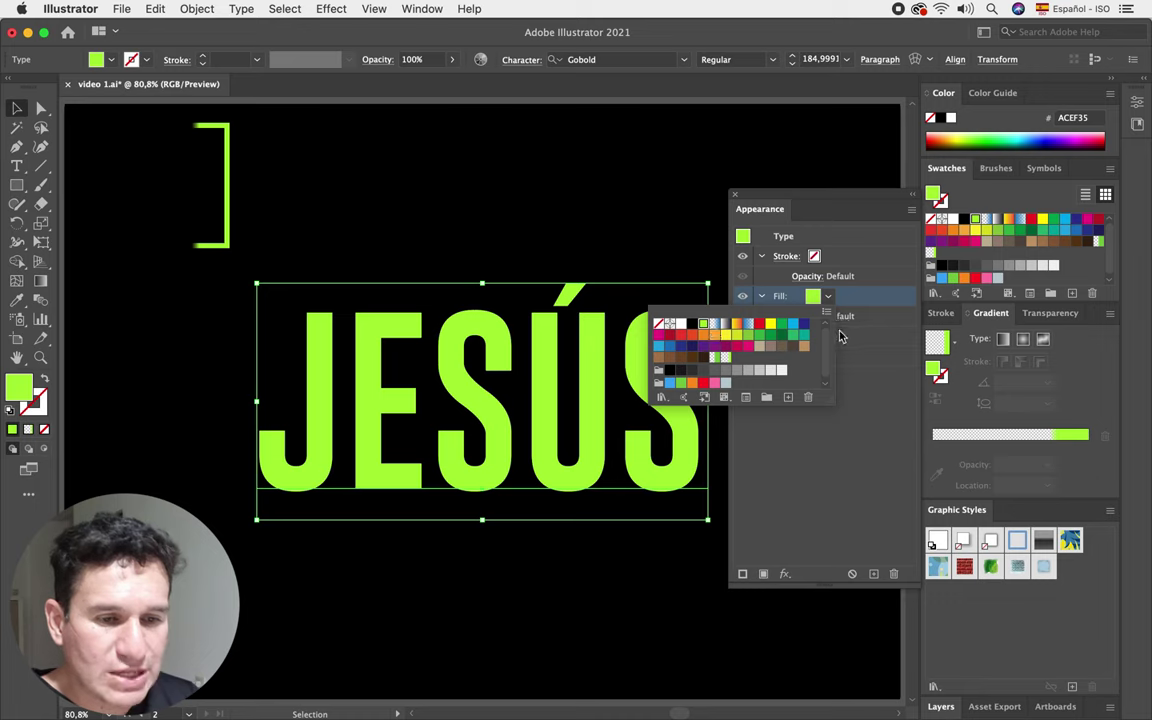
Step: Move the text's stroke entry beneath the lime green fill
click(853, 267)
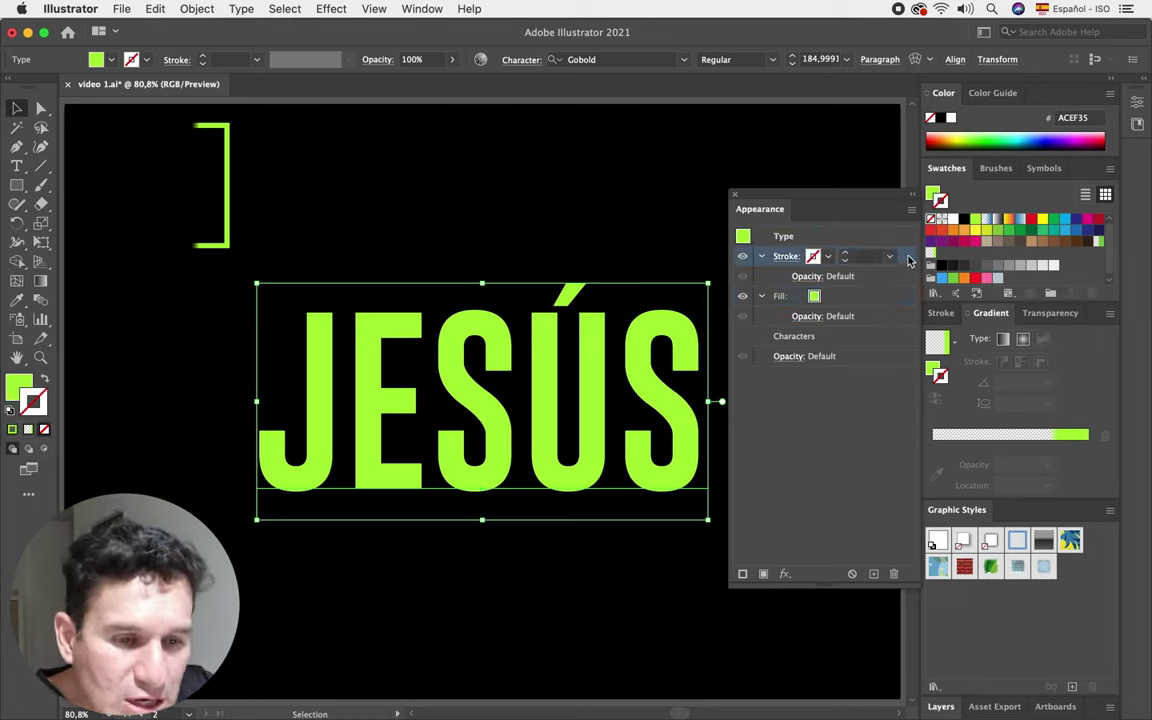
drag(909, 260, 889, 327)
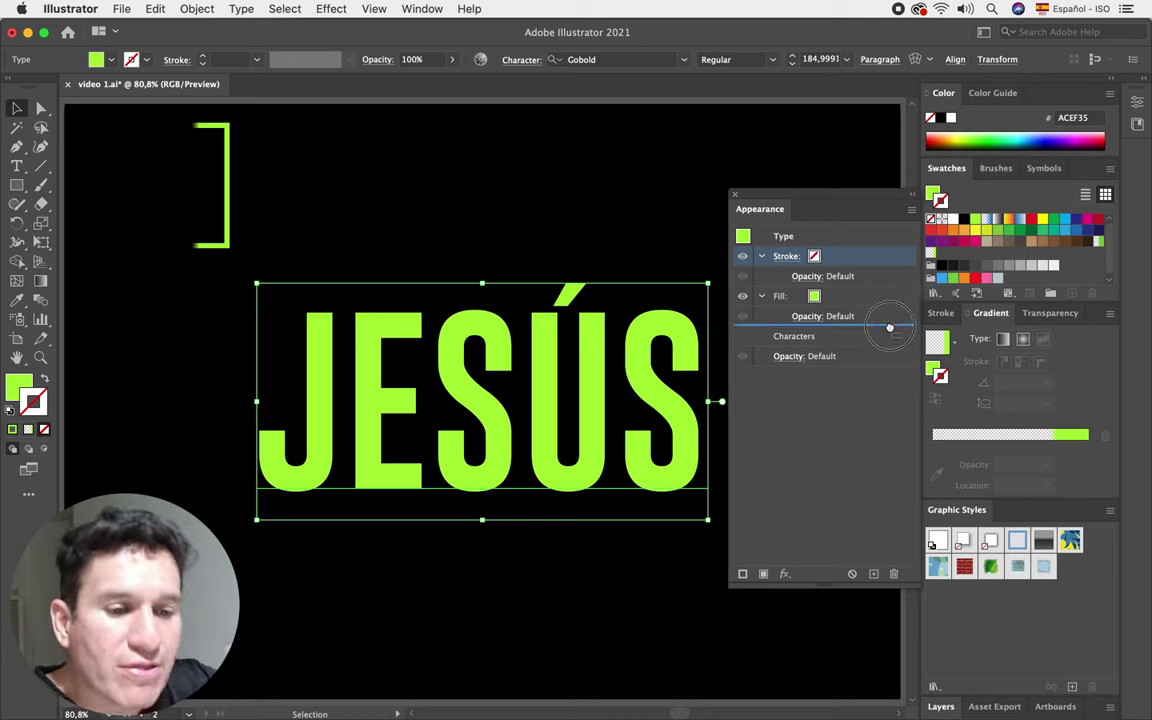
drag(889, 327, 892, 327)
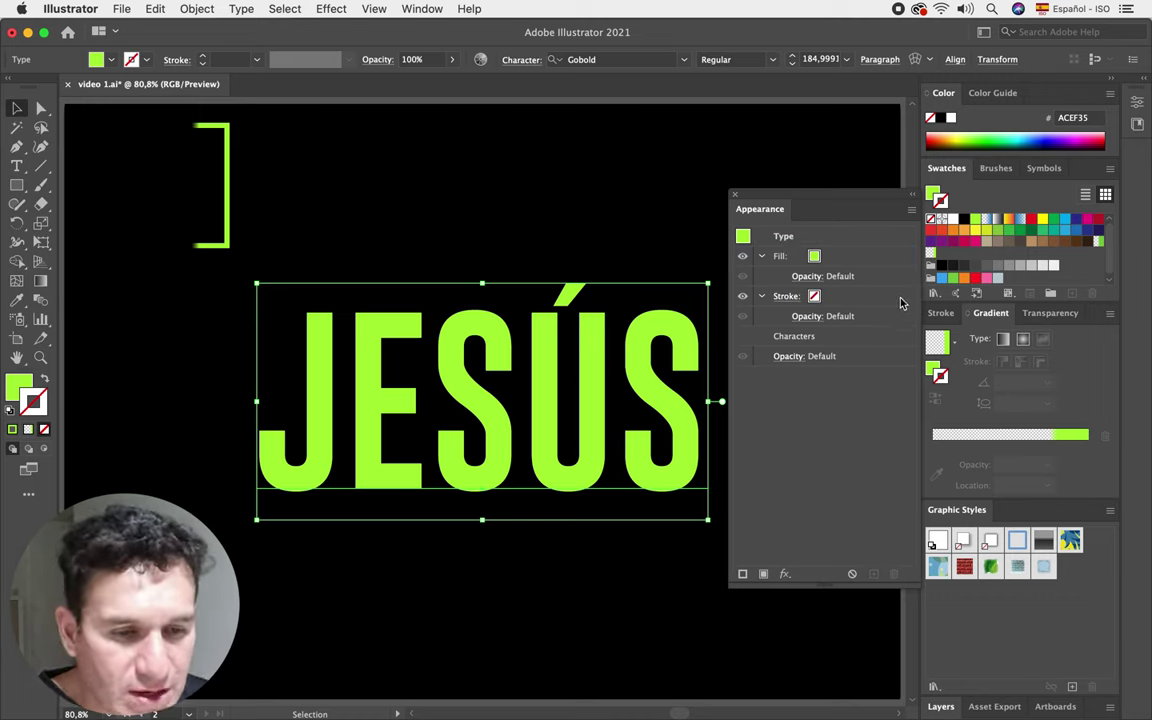
Step: Apply the saved green-to-transparent gradient swatch to the JESÚS stroke at 4 pt weight
click(901, 303)
click(830, 298)
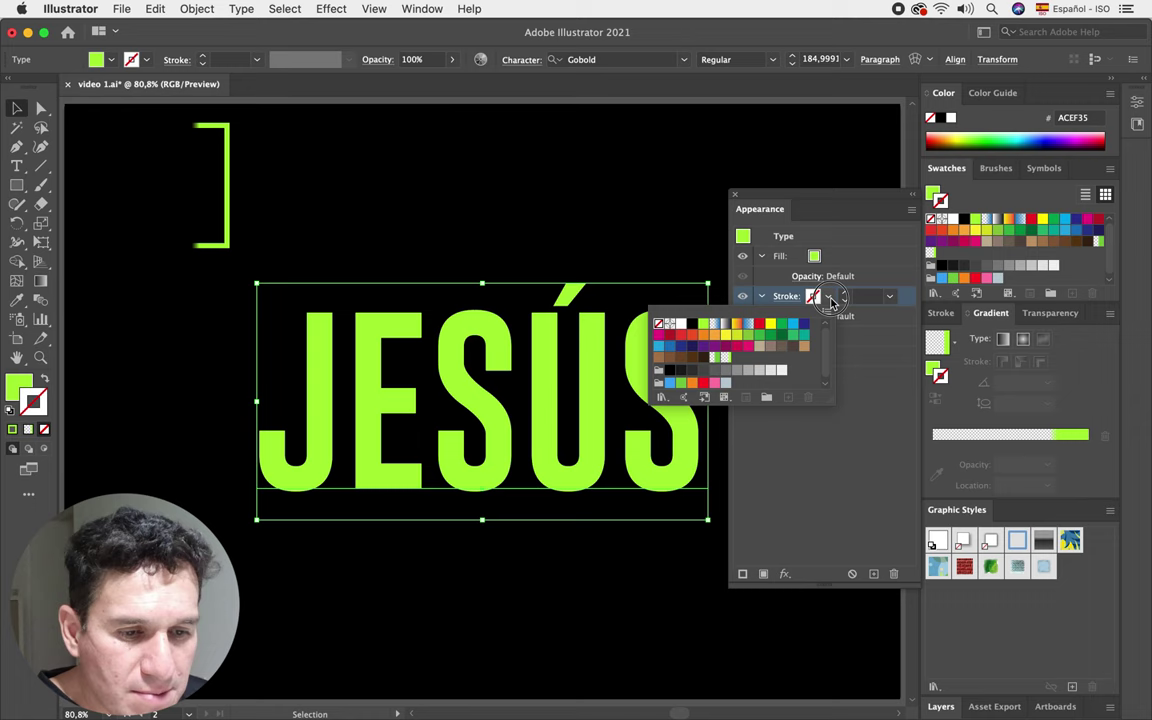
click(726, 358)
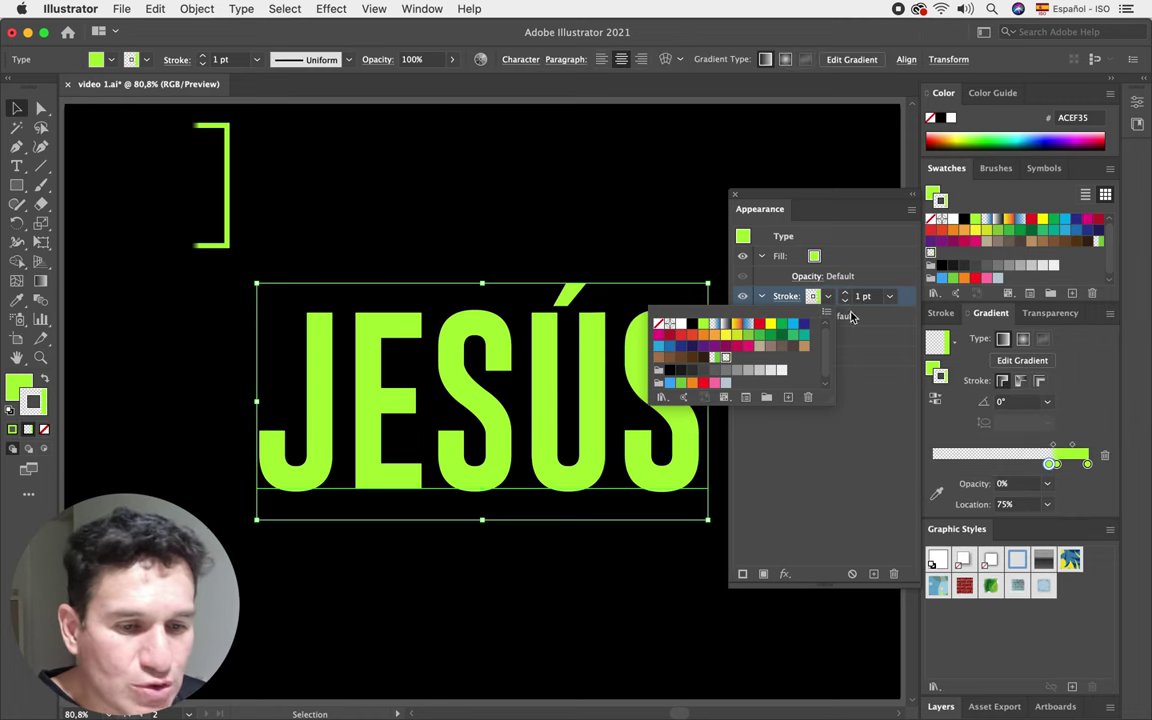
click(911, 301)
click(845, 295)
click(845, 295)
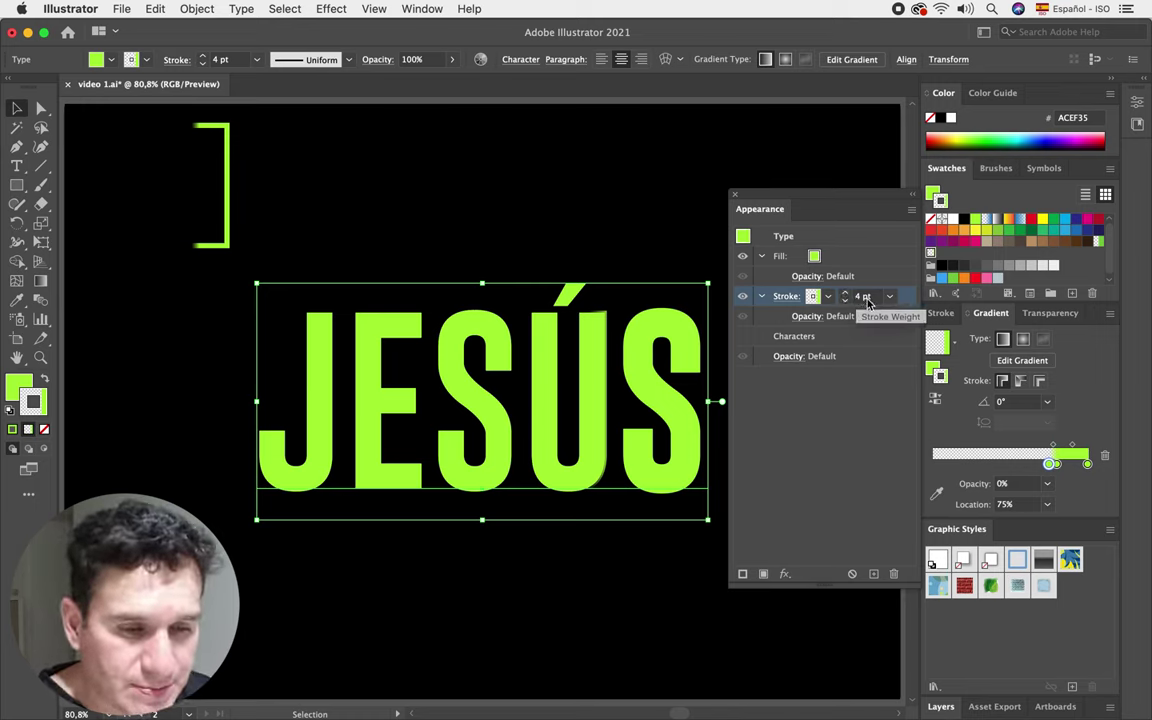
Step: Add a Transform effect moving the JESÚS stroke -100 px vertically
click(784, 573)
mouse_move(842, 436)
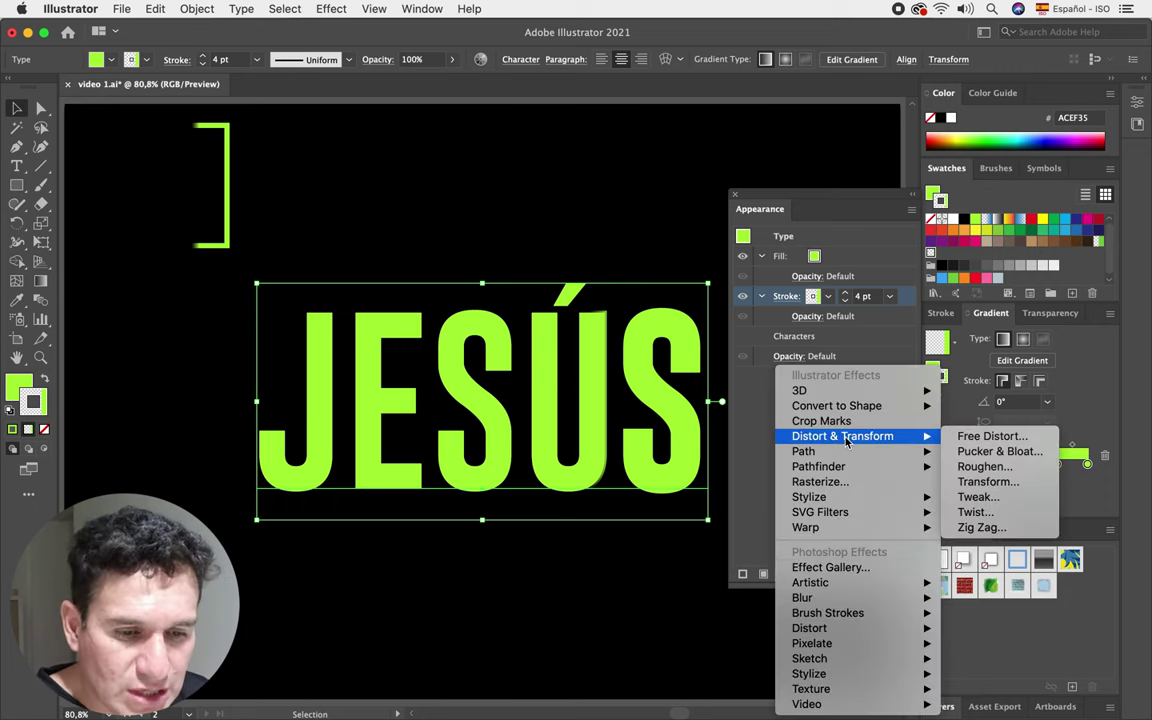
click(998, 484)
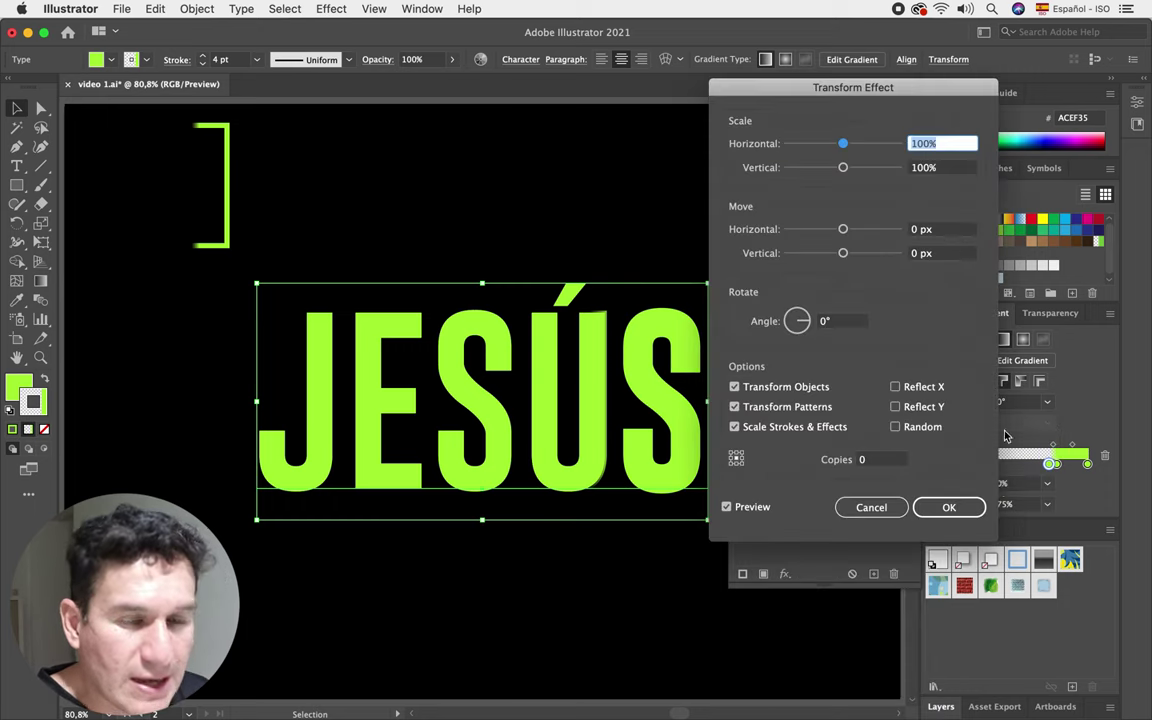
drag(818, 88, 843, 86)
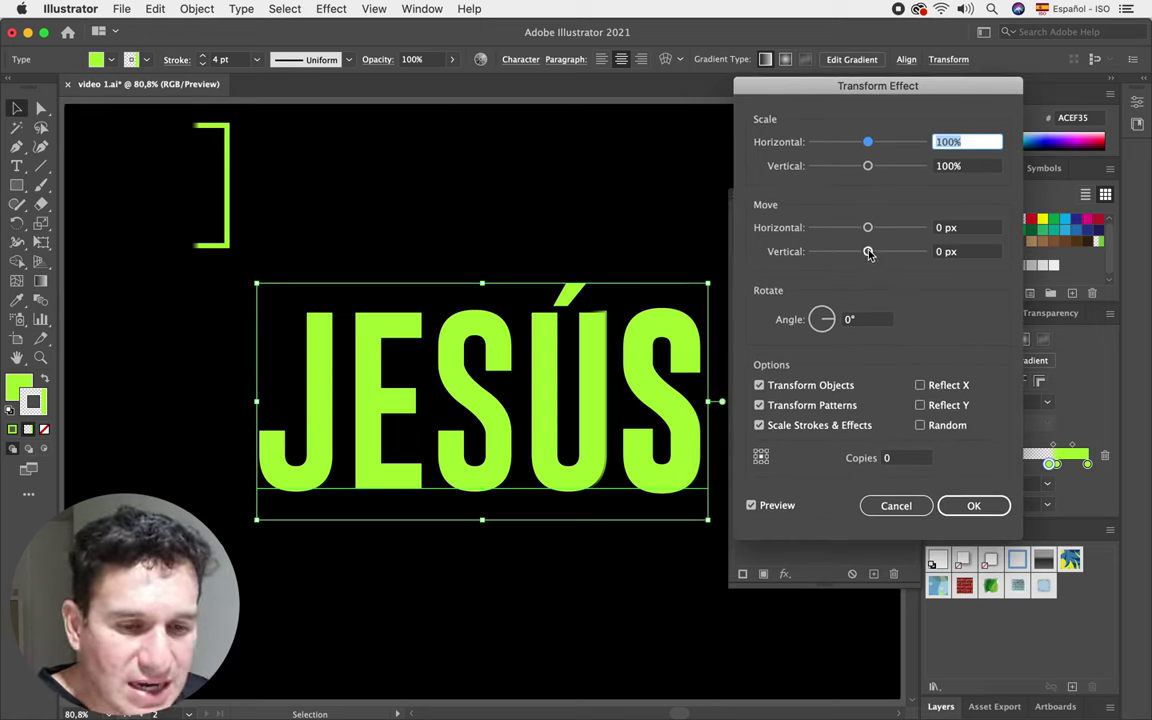
drag(868, 252, 780, 254)
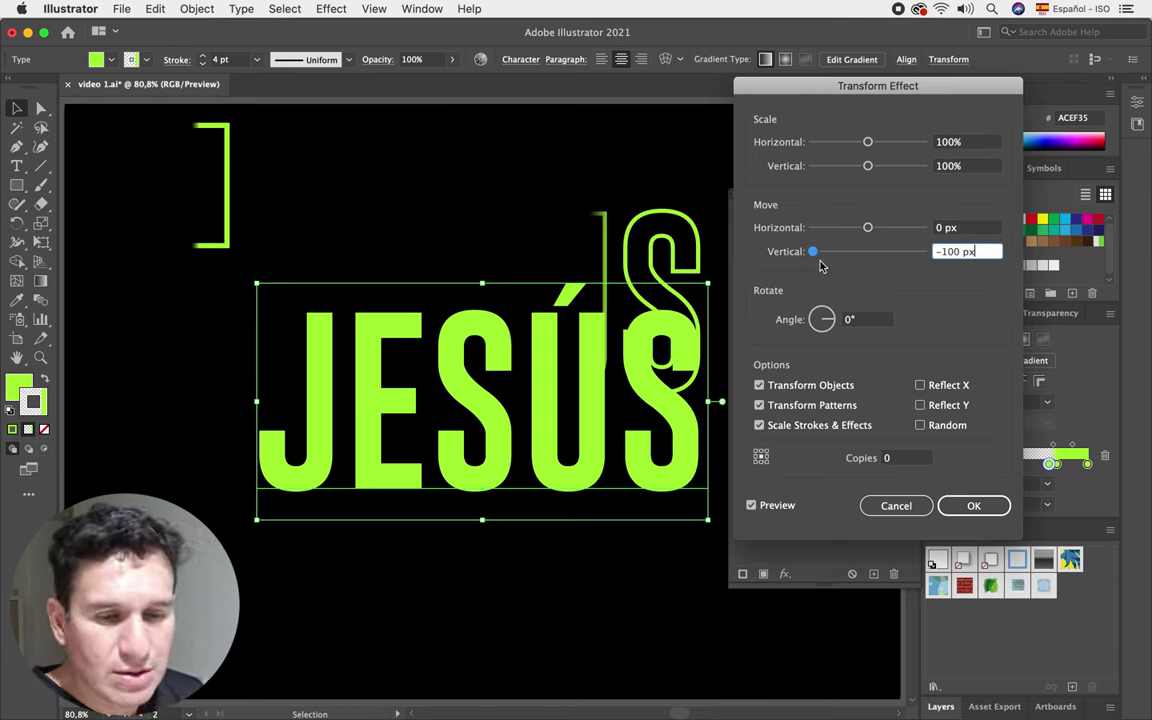
click(995, 506)
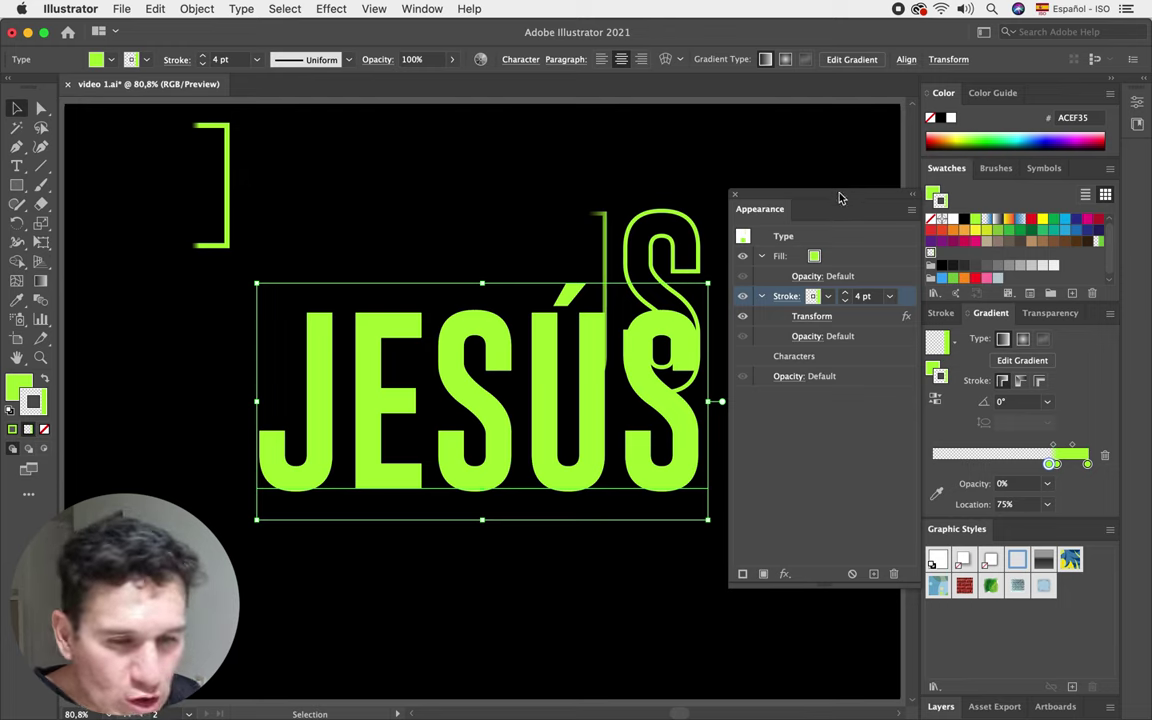
drag(840, 197, 833, 193)
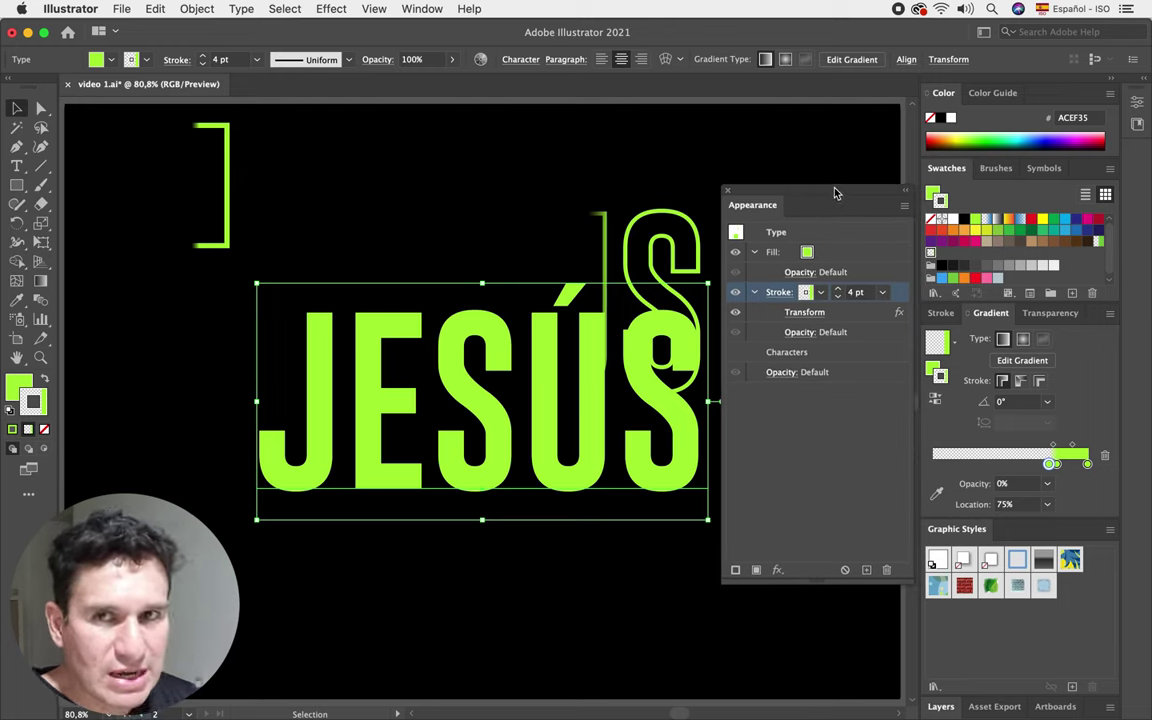
Step: Set the stroke gradient angle to -90° and reverse it so the raised echo fades upward
click(1021, 402)
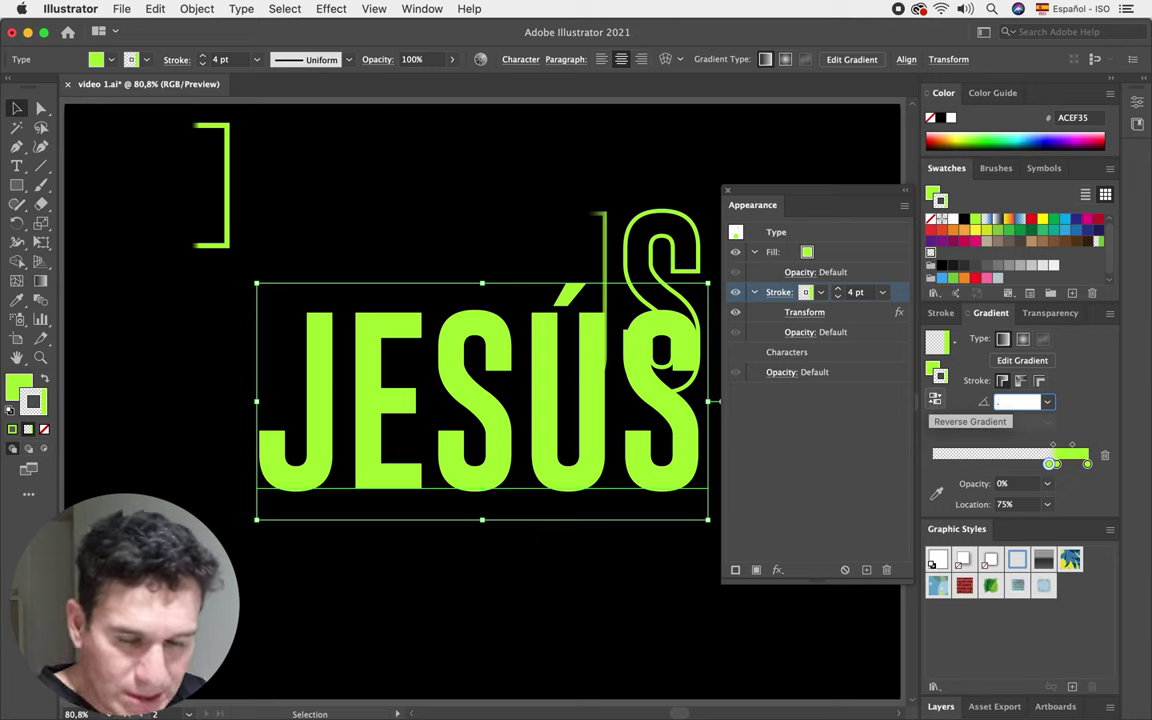
text(-90)
key(Return)
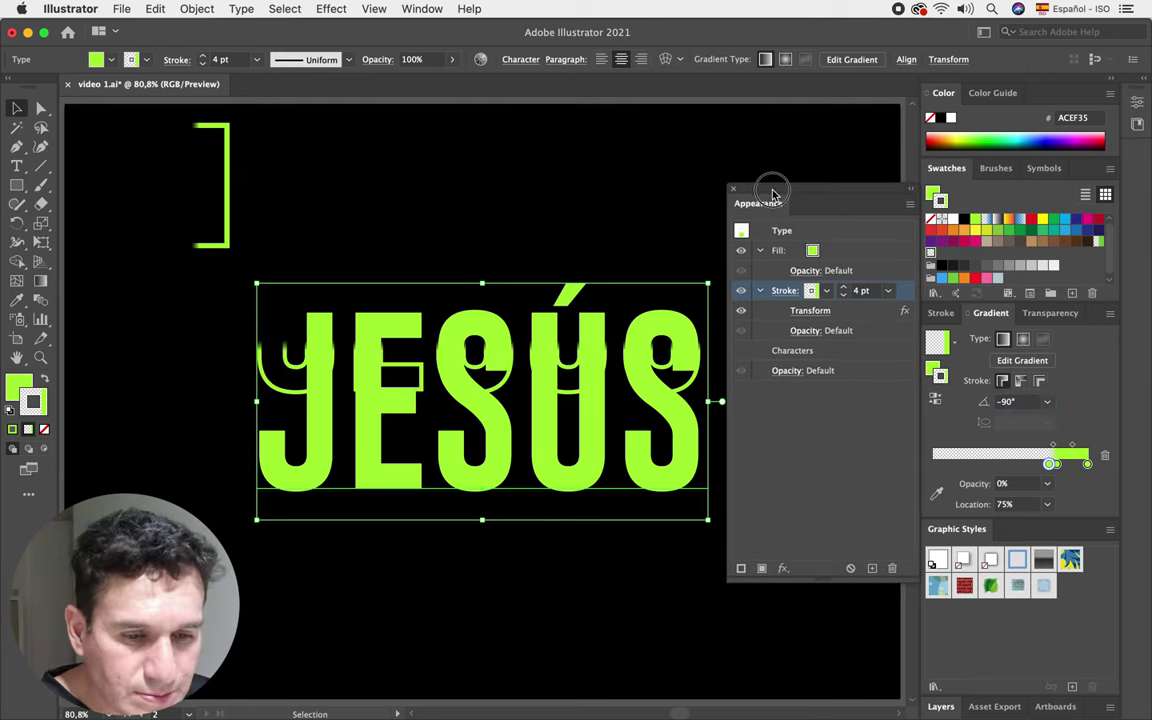
drag(770, 189, 764, 186)
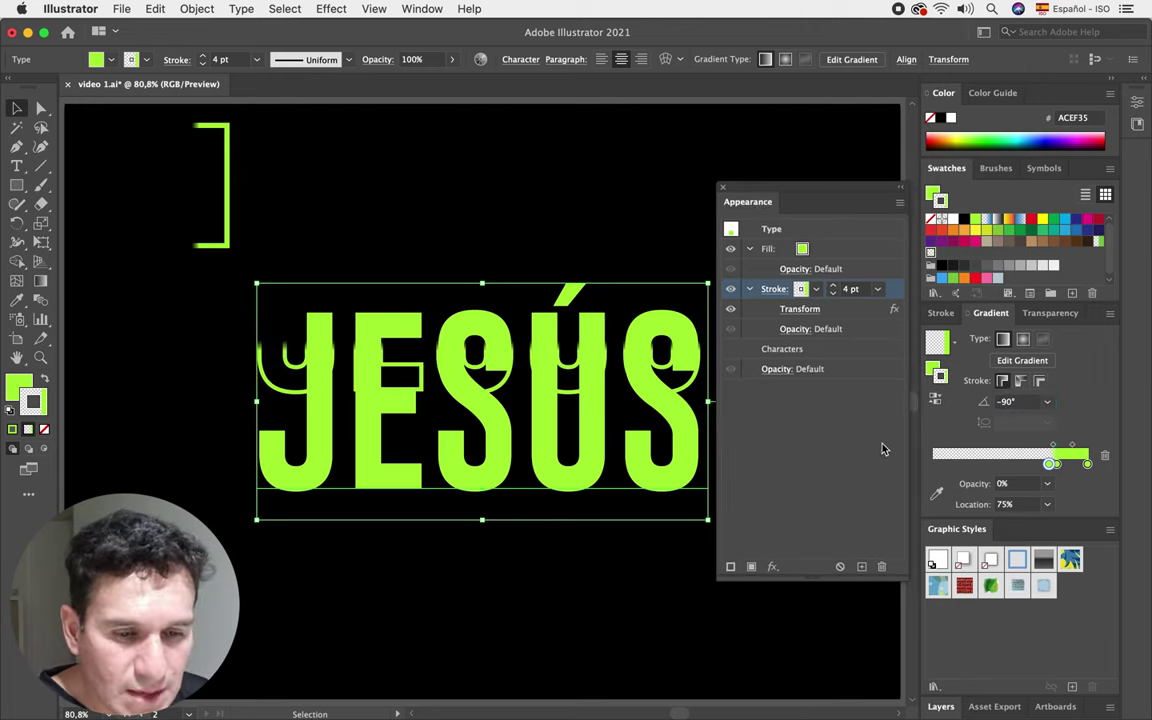
click(939, 401)
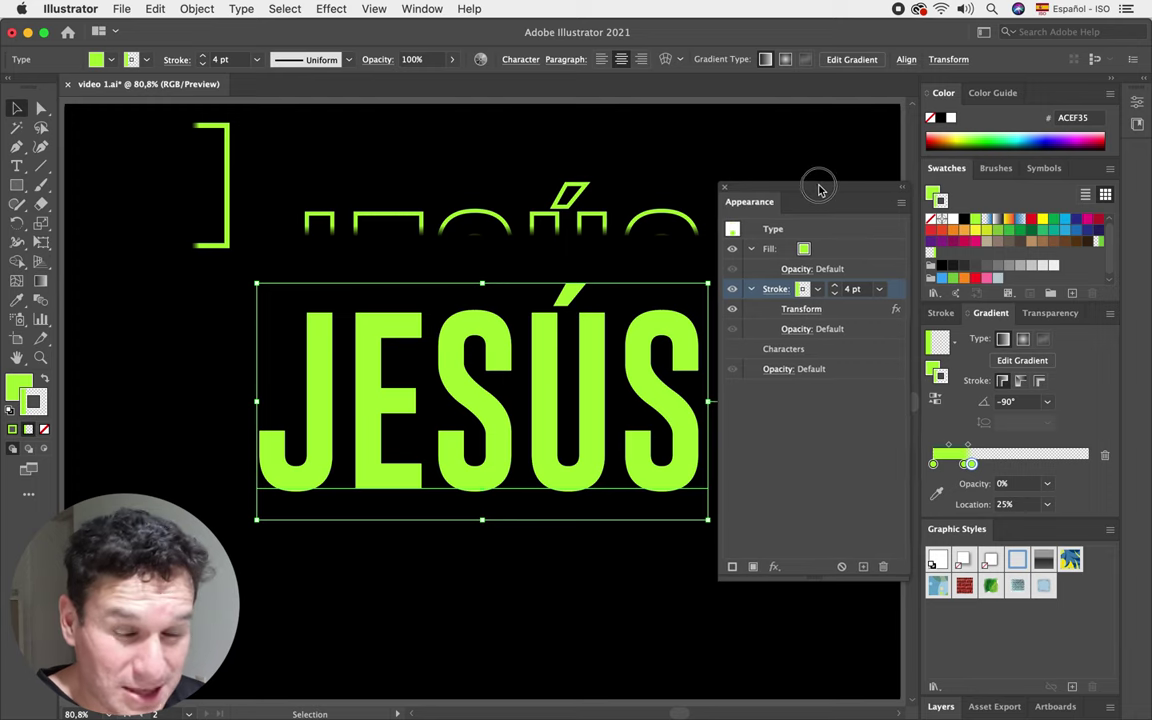
drag(818, 191, 824, 181)
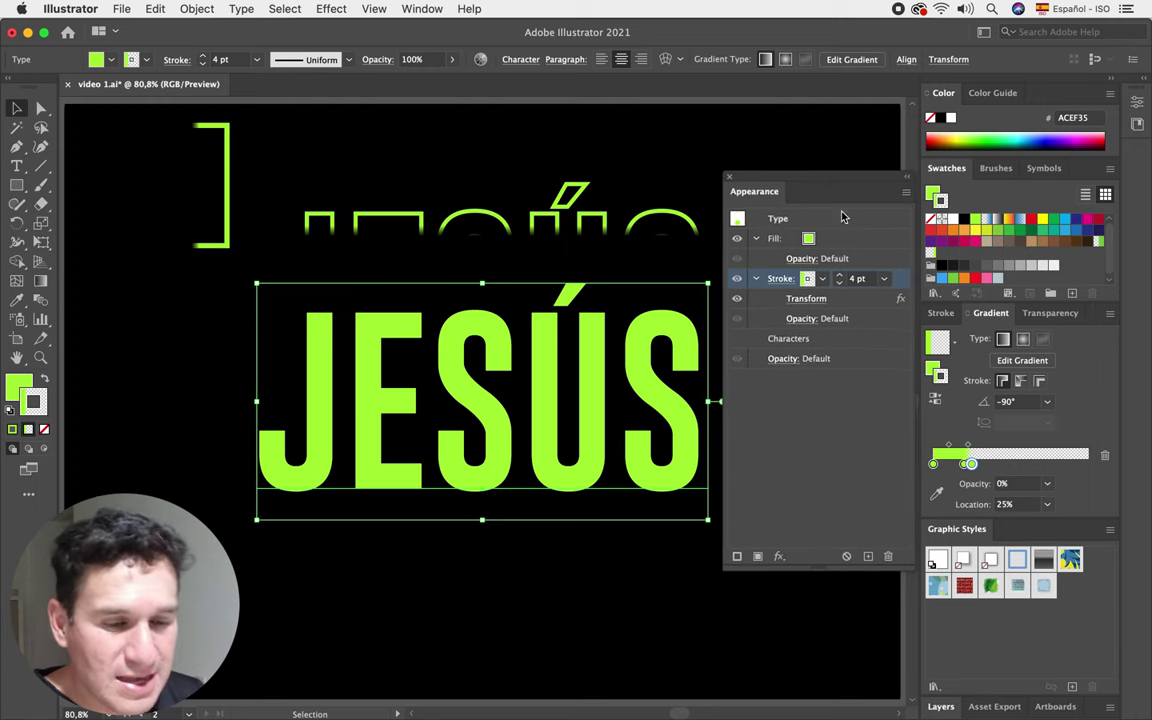
click(1034, 318)
click(1079, 338)
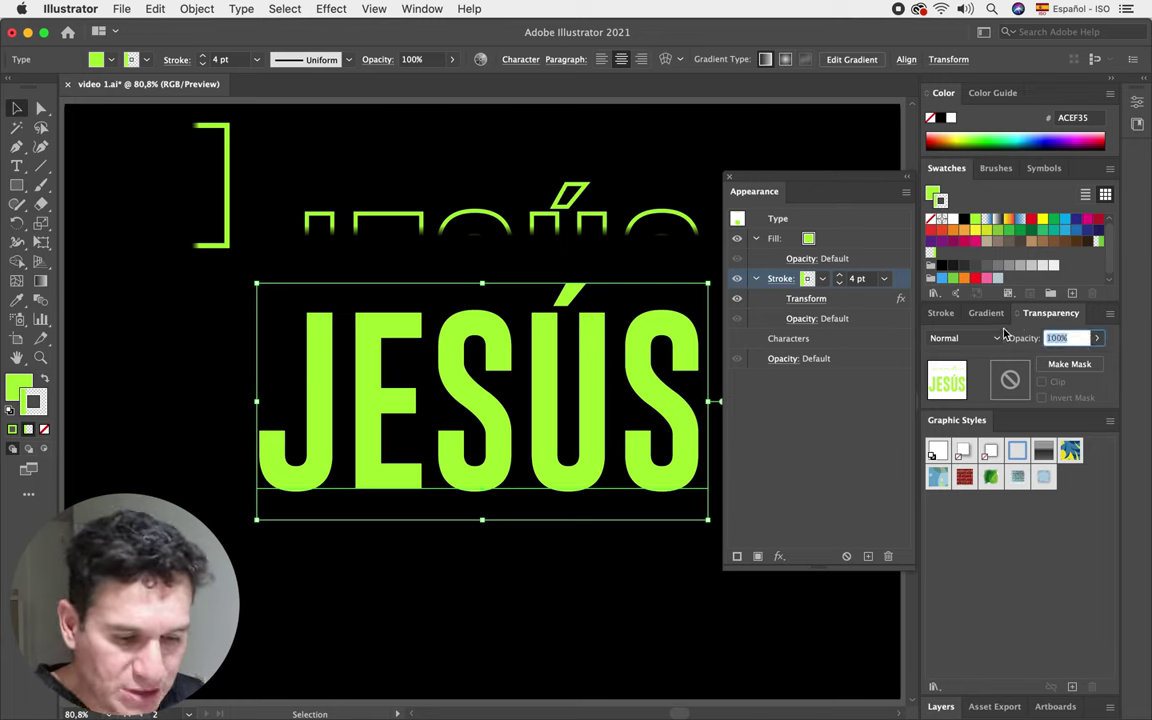
Step: Set the stroke to 80% opacity and duplicate it with a -50 px vertical Transform offset
text(80)
key(Return)
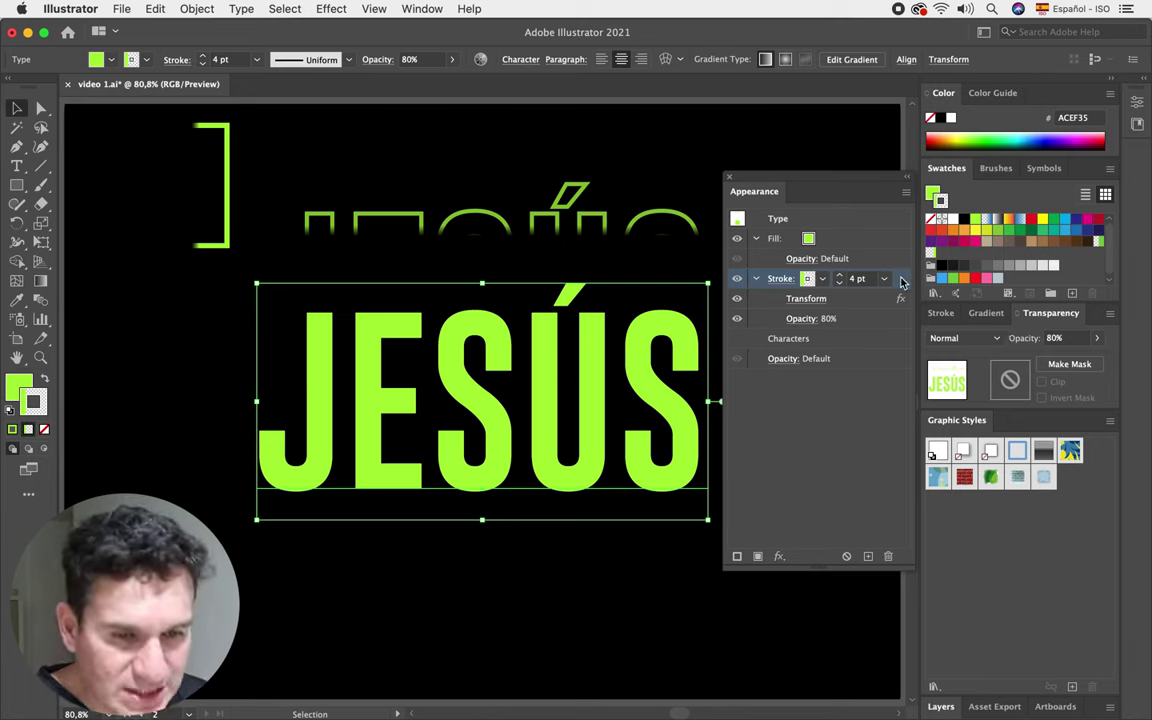
click(868, 557)
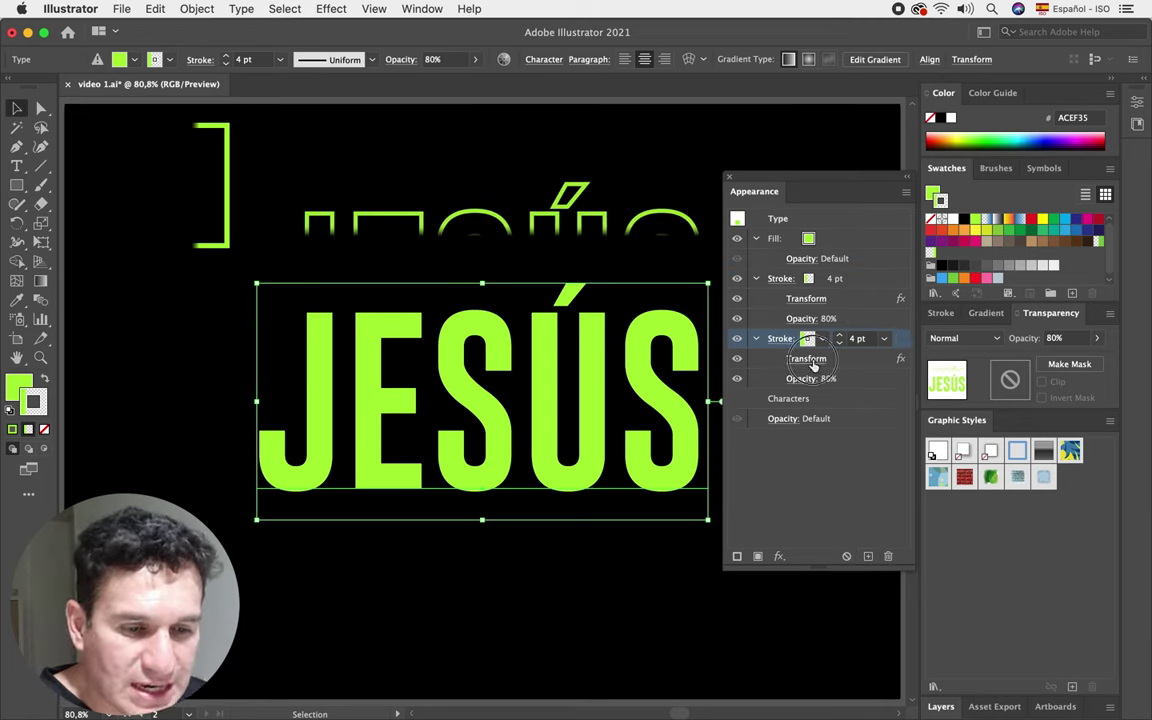
click(810, 361)
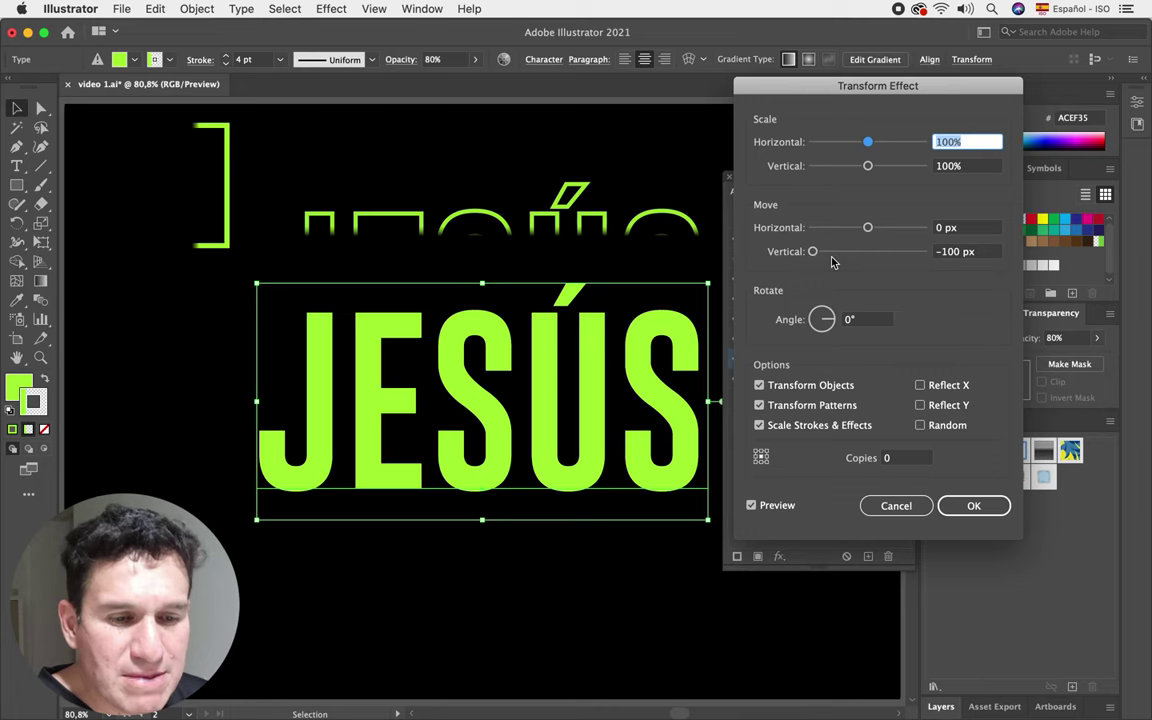
drag(813, 252, 840, 253)
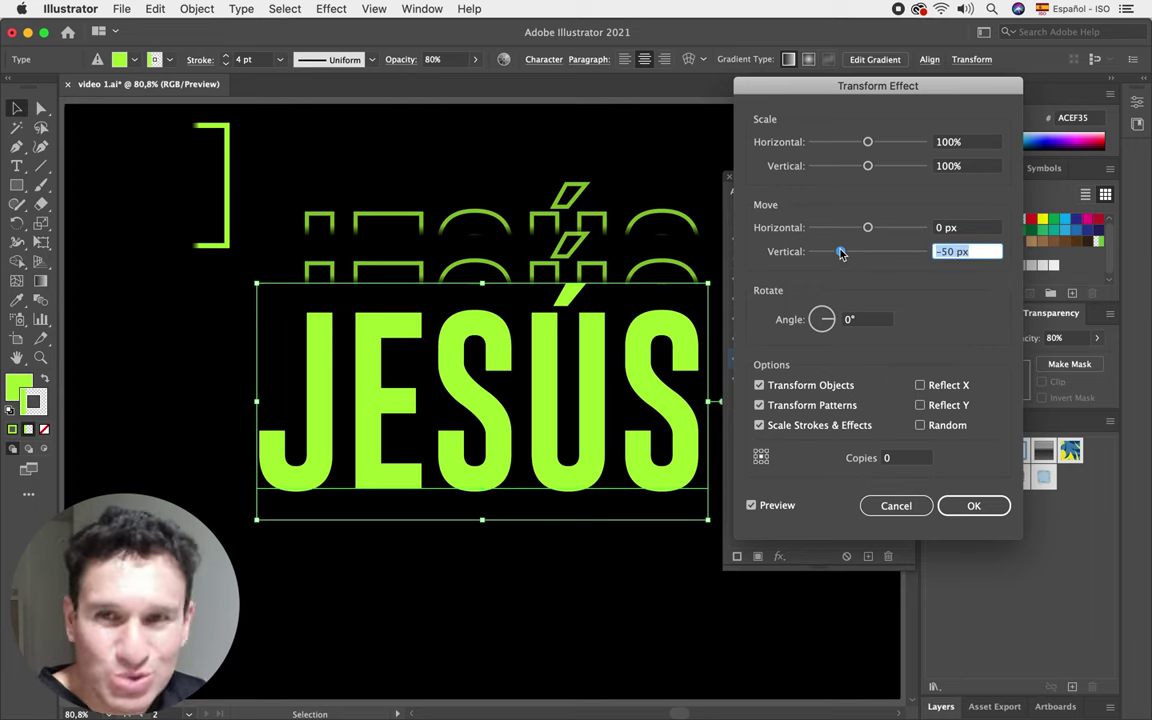
click(980, 506)
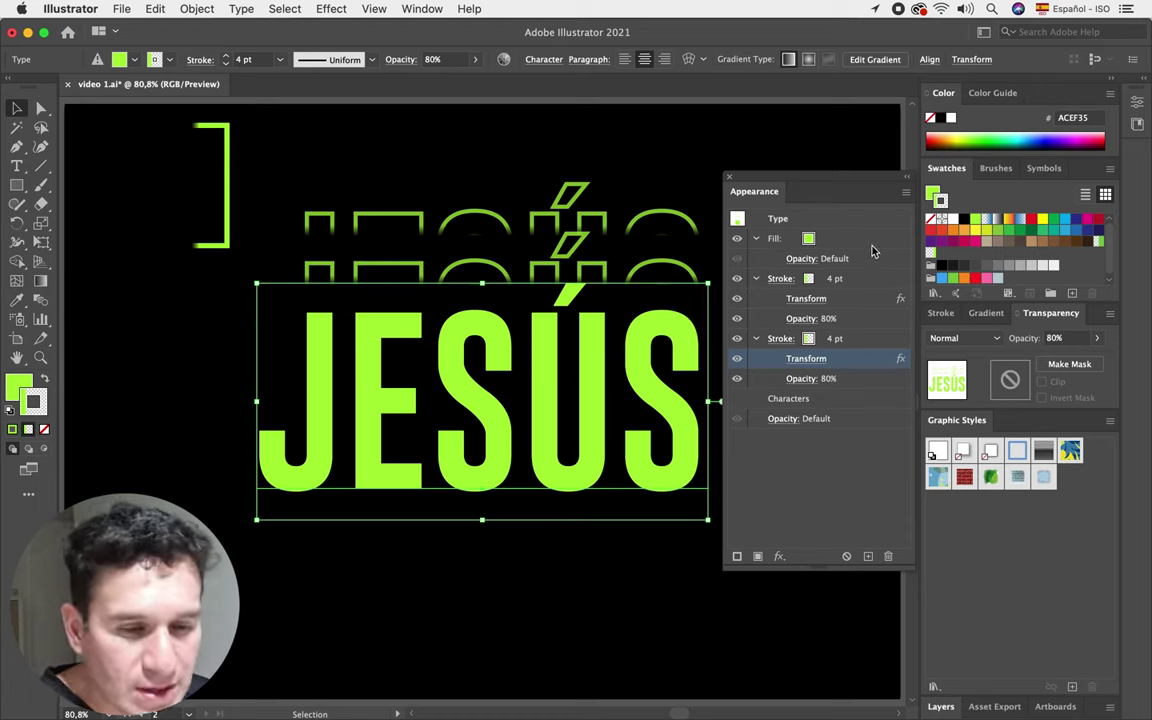
Step: Duplicate the stroke again and shift that third copy 50 px down
click(895, 338)
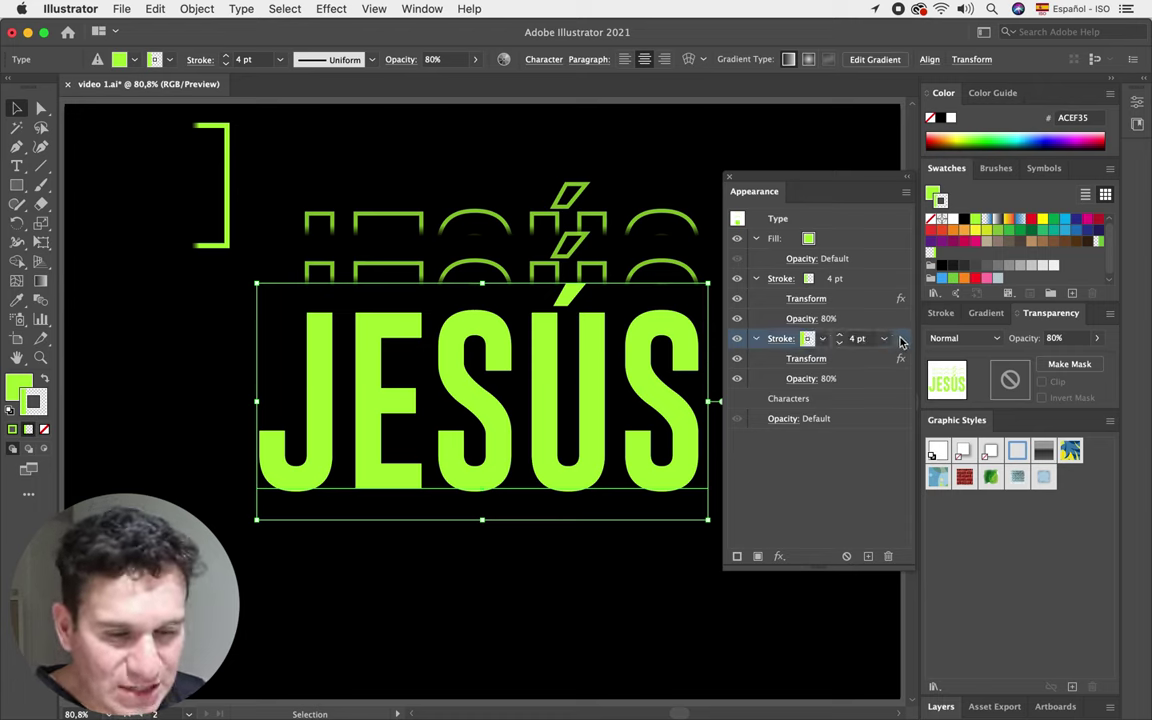
click(868, 556)
click(848, 399)
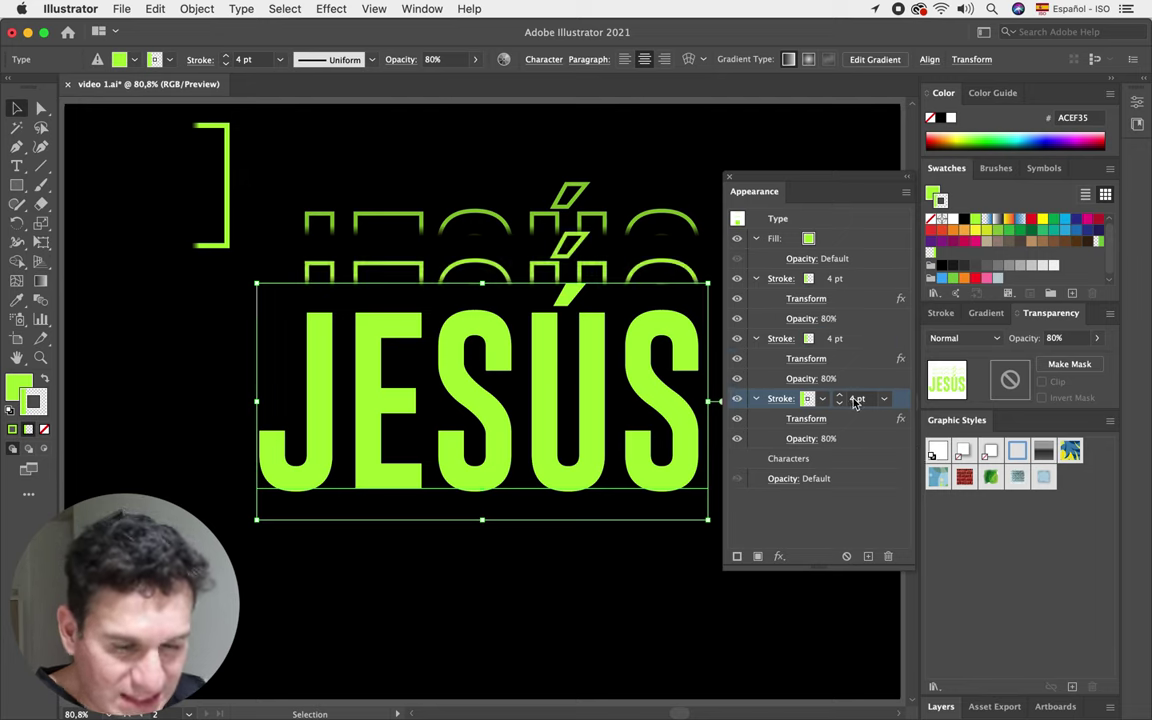
click(814, 421)
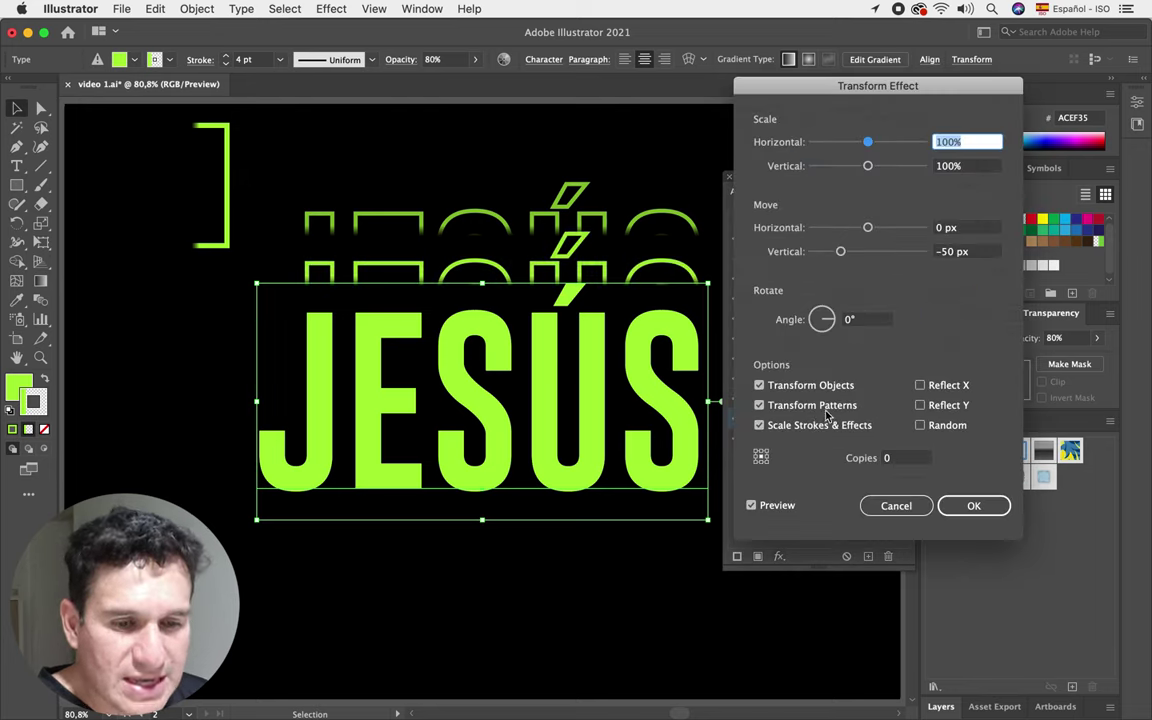
drag(843, 254, 898, 256)
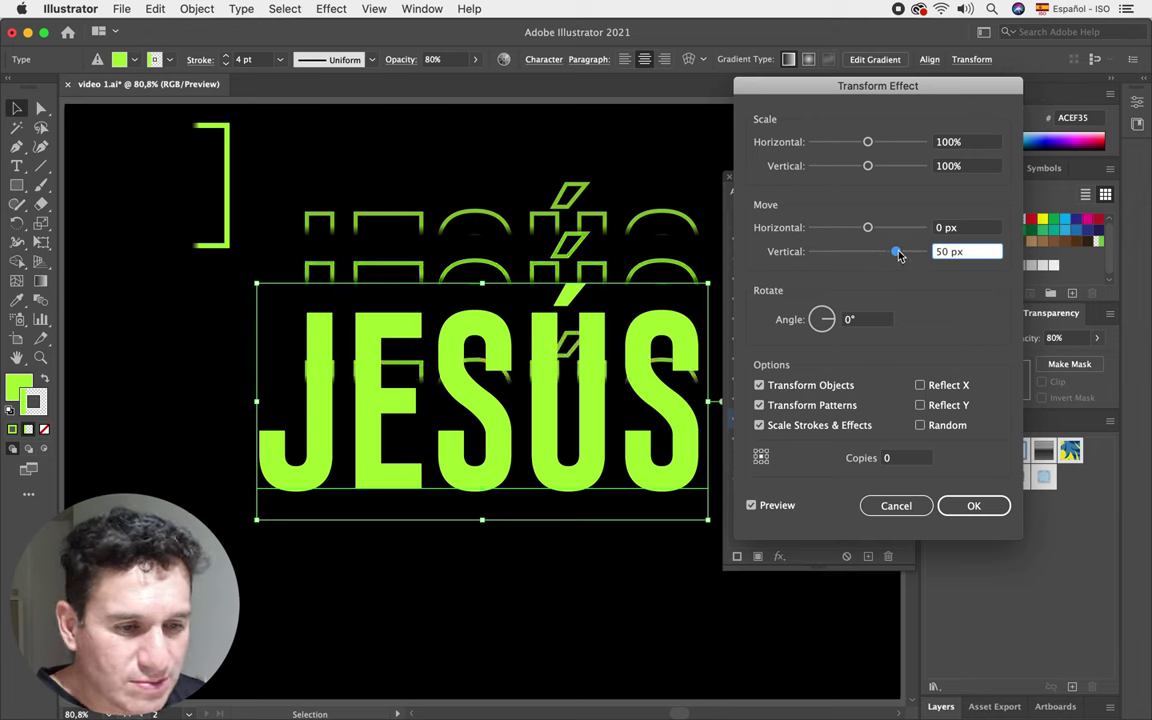
click(968, 505)
click(985, 313)
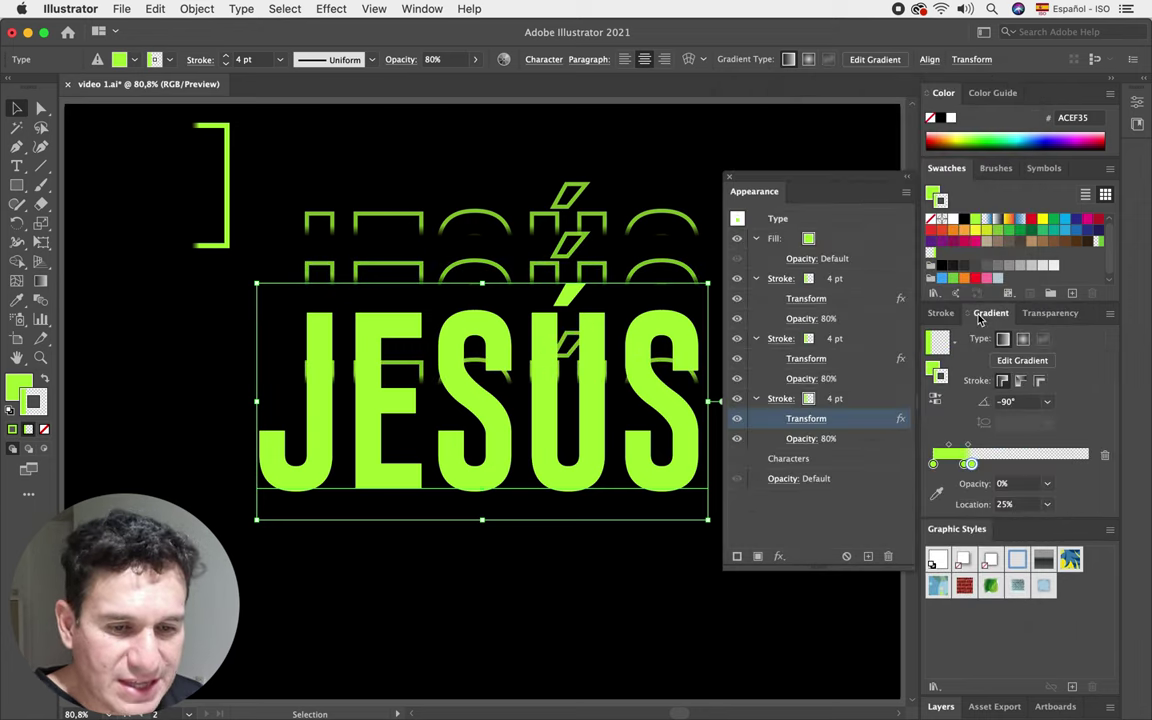
Step: Reverse the gradient, add a fourth stroke copy offset 100 px down, then reselect JESÚS
click(935, 402)
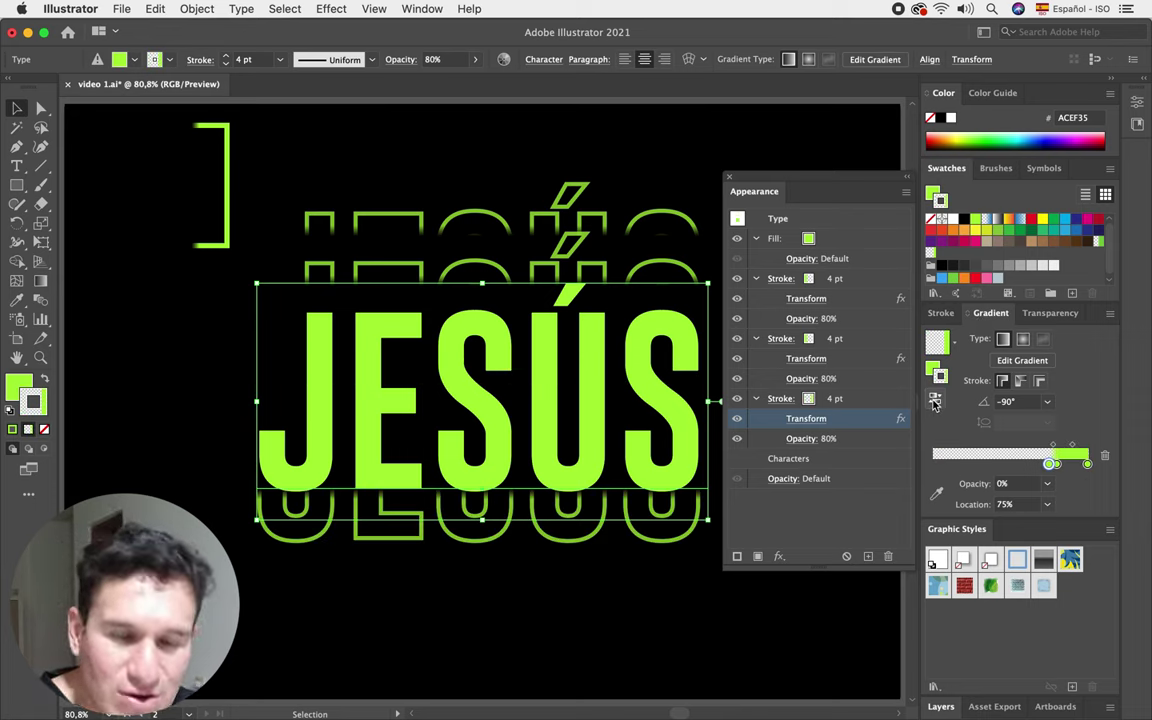
click(893, 400)
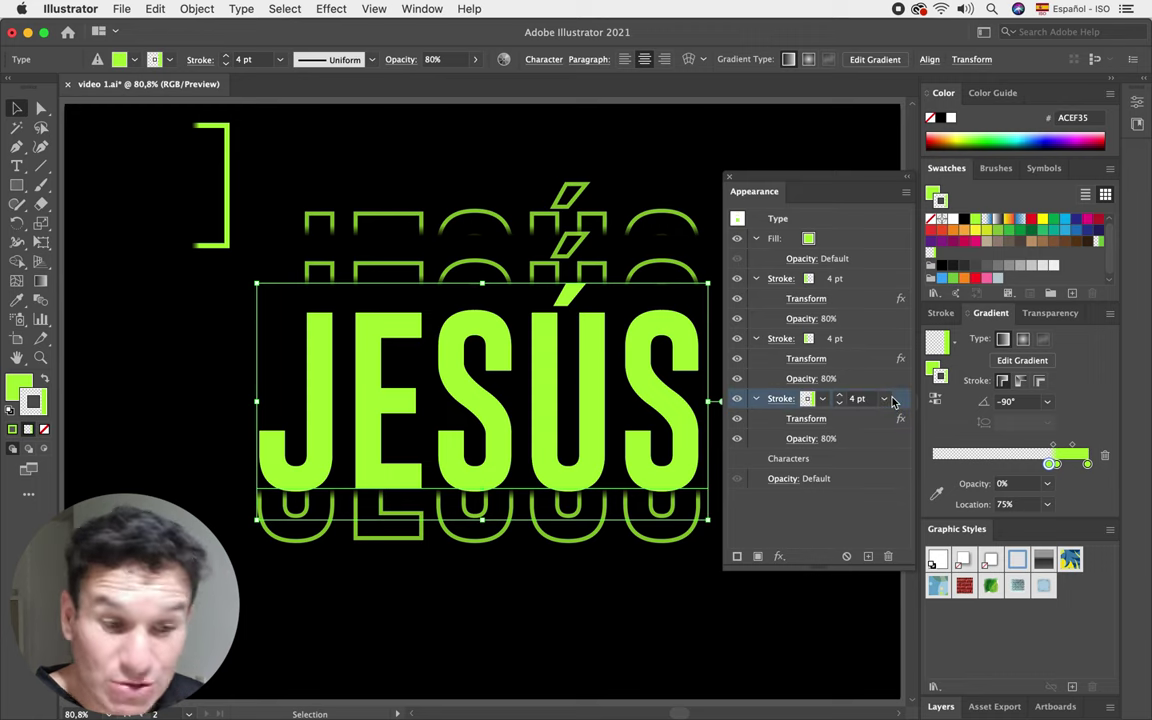
click(868, 556)
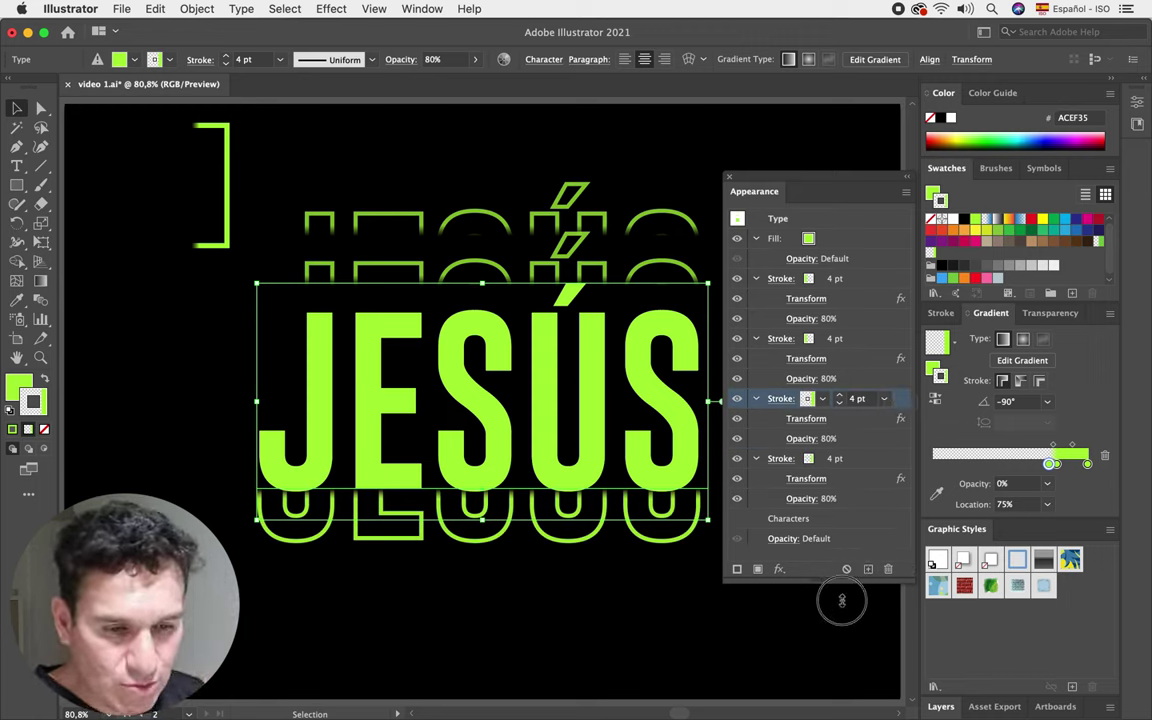
drag(843, 568, 836, 626)
click(808, 480)
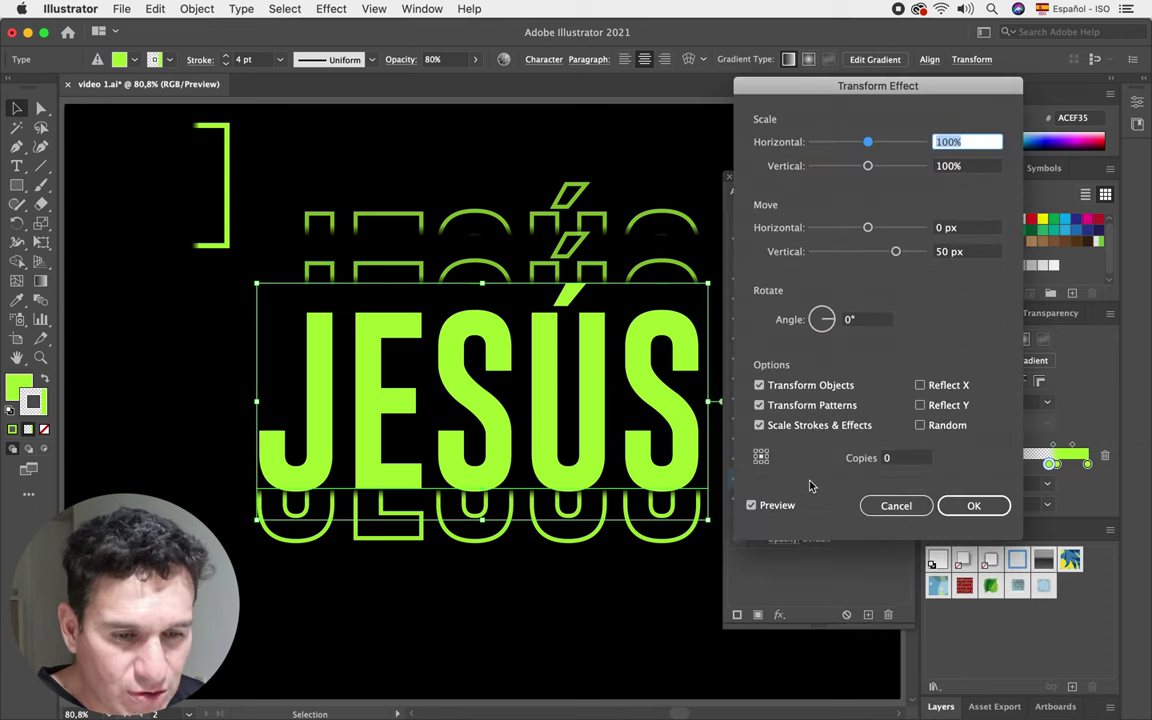
drag(898, 253, 922, 252)
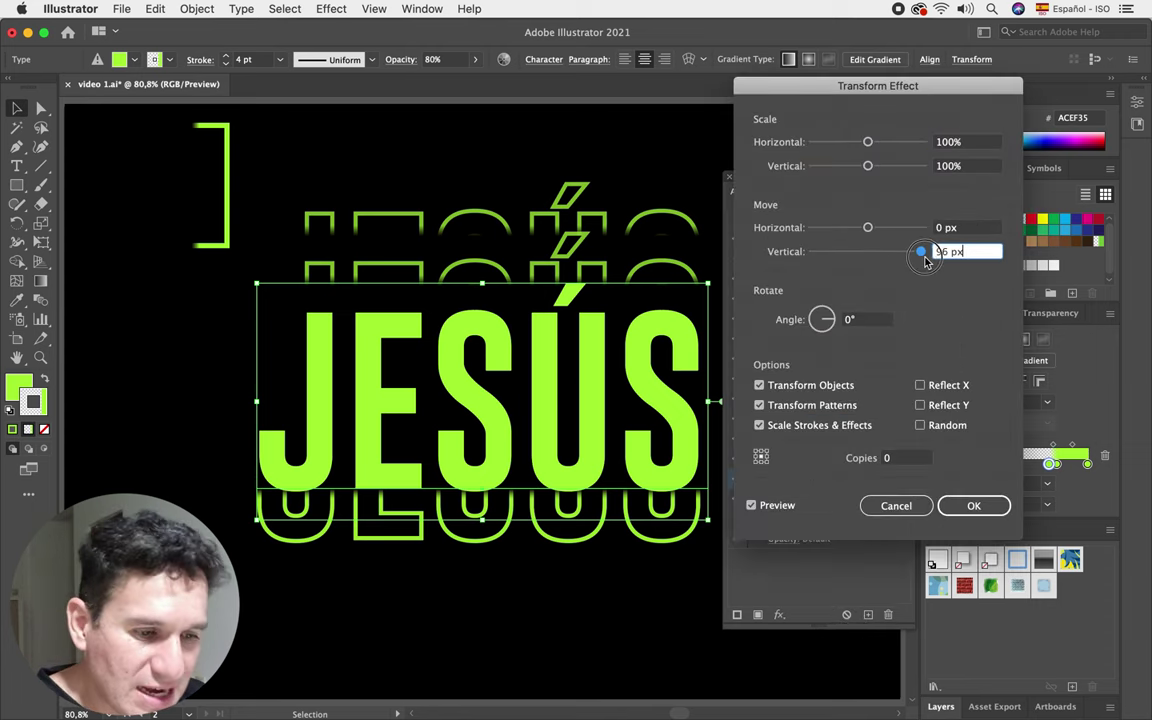
click(975, 506)
click(663, 158)
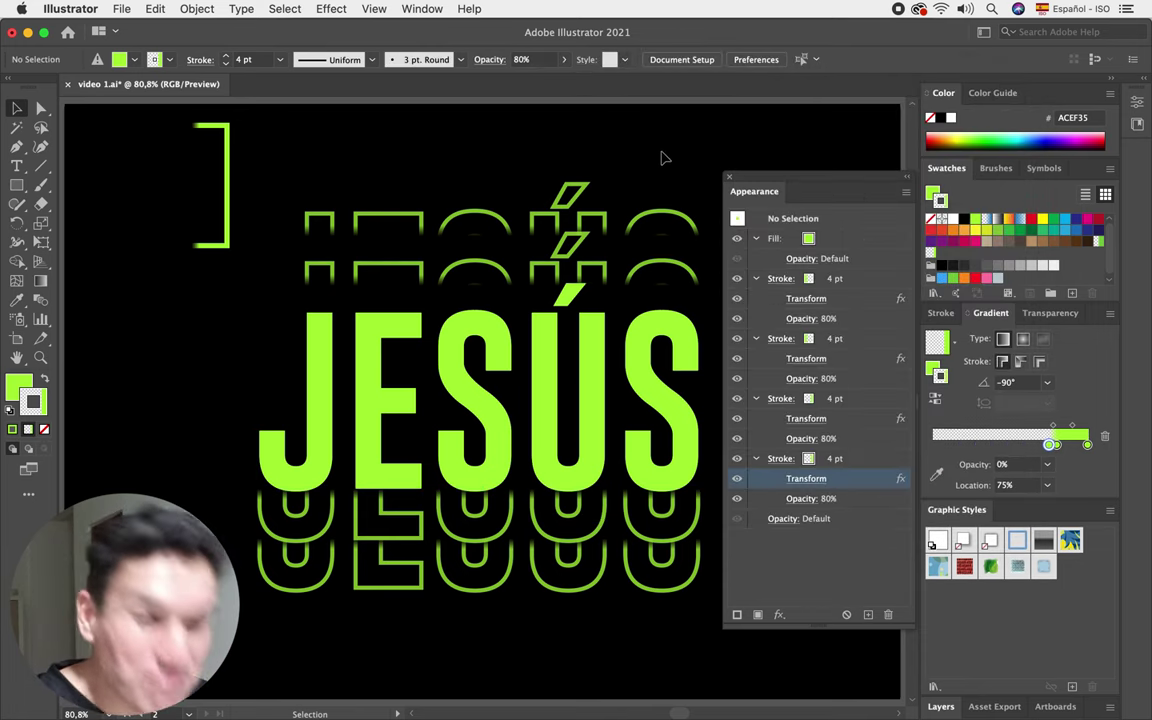
click(597, 328)
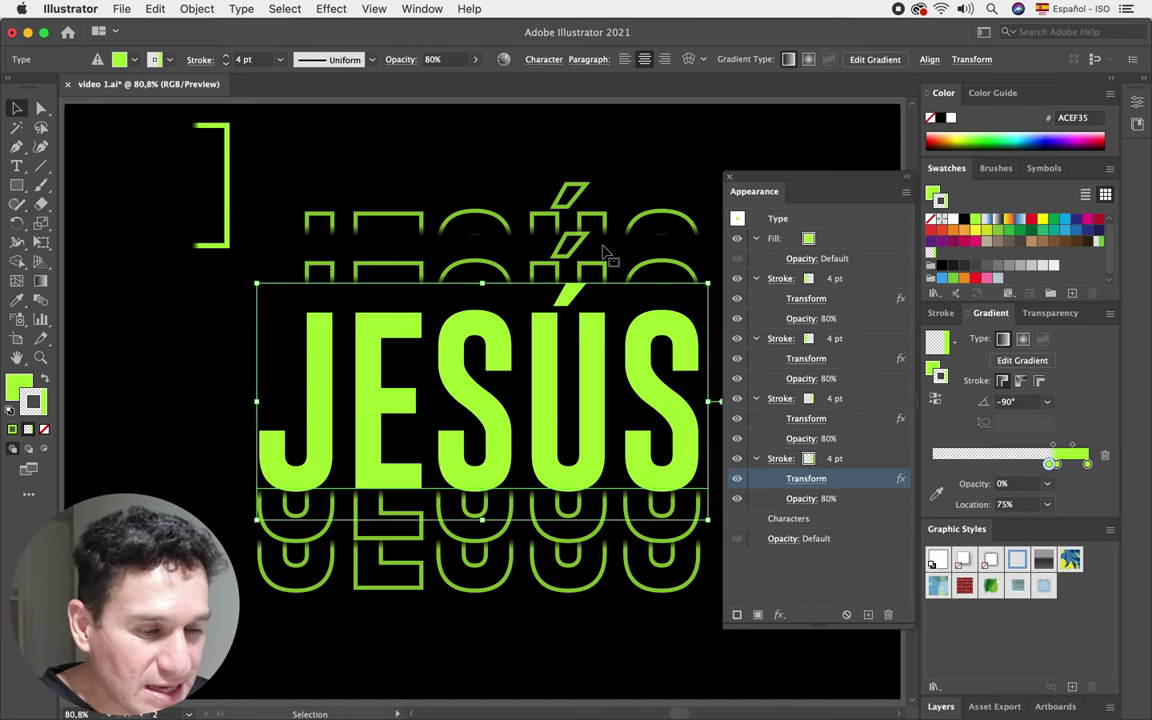
Step: Set the top outline copy's Transform Move Vertical offset to -75 px
scroll(620, 250, right, 3)
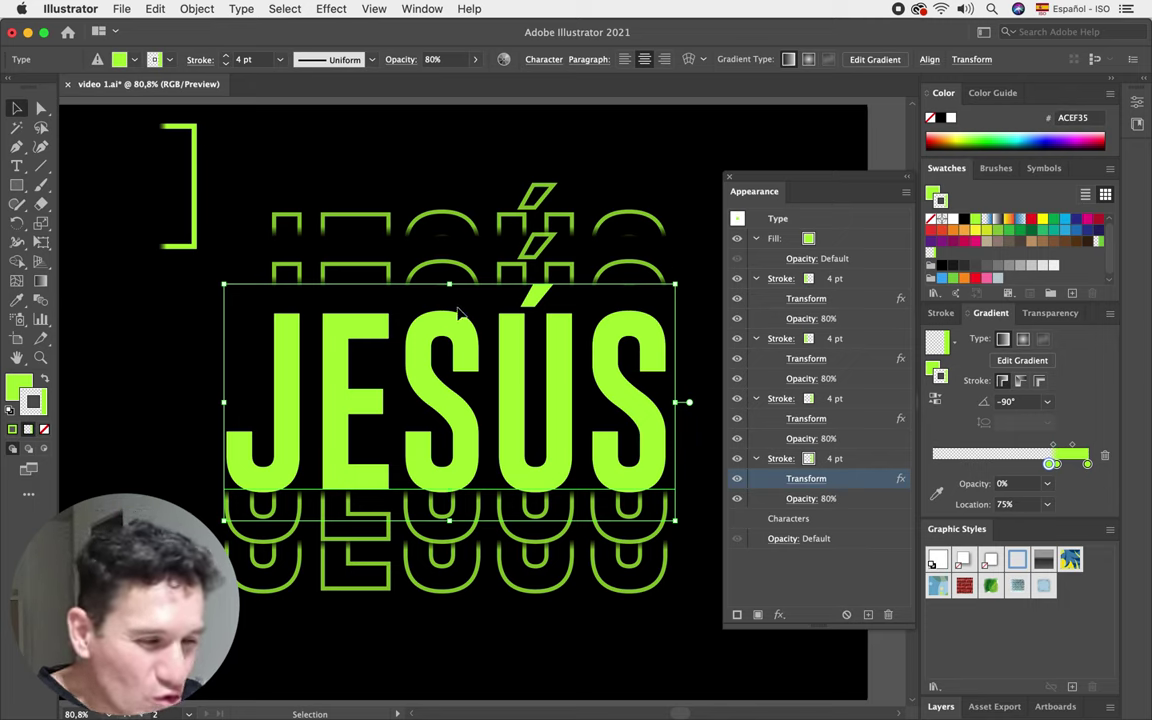
click(615, 198)
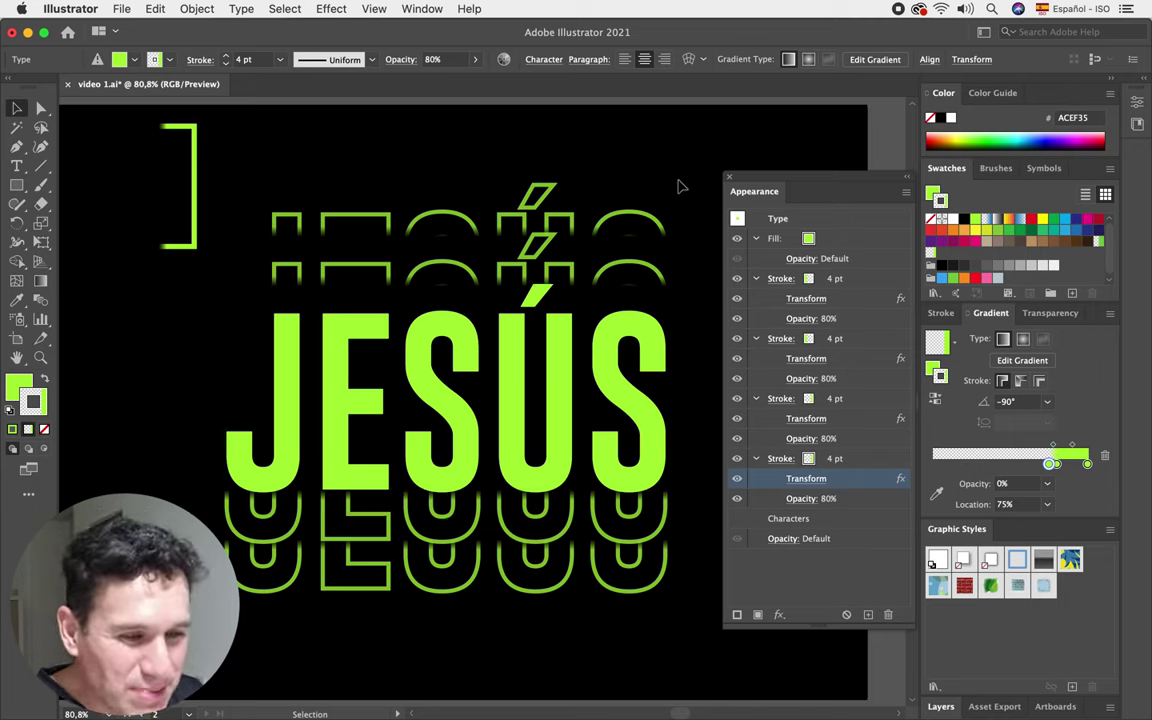
click(600, 355)
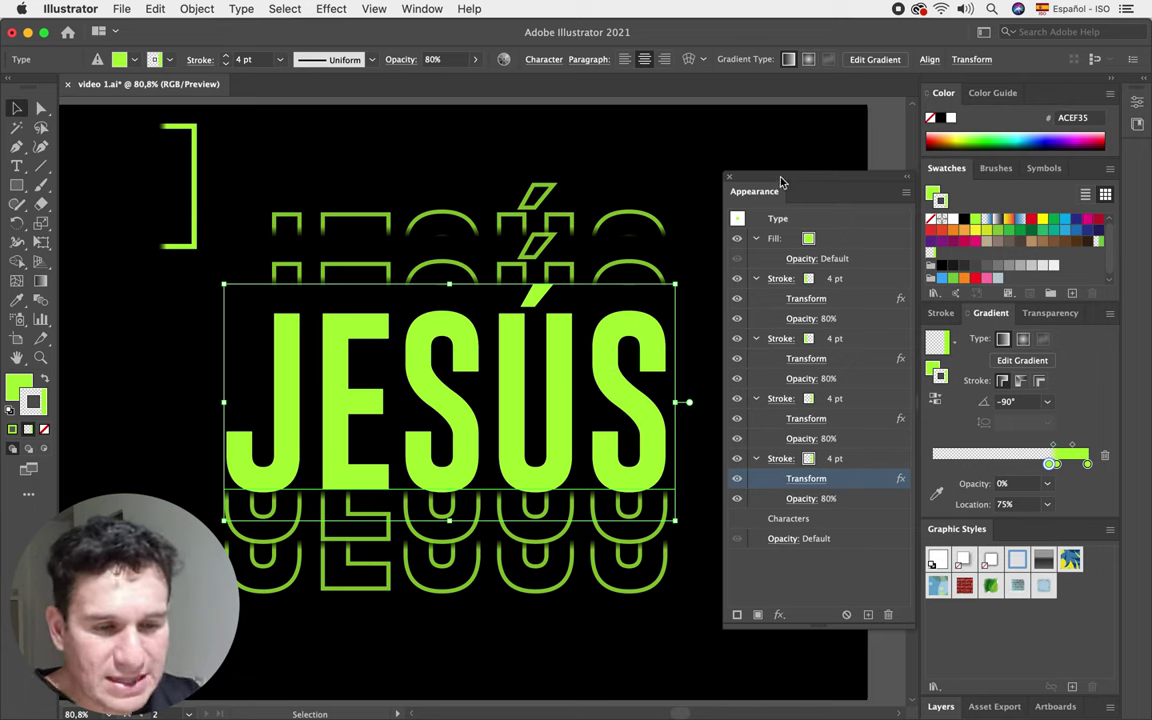
drag(785, 185, 790, 183)
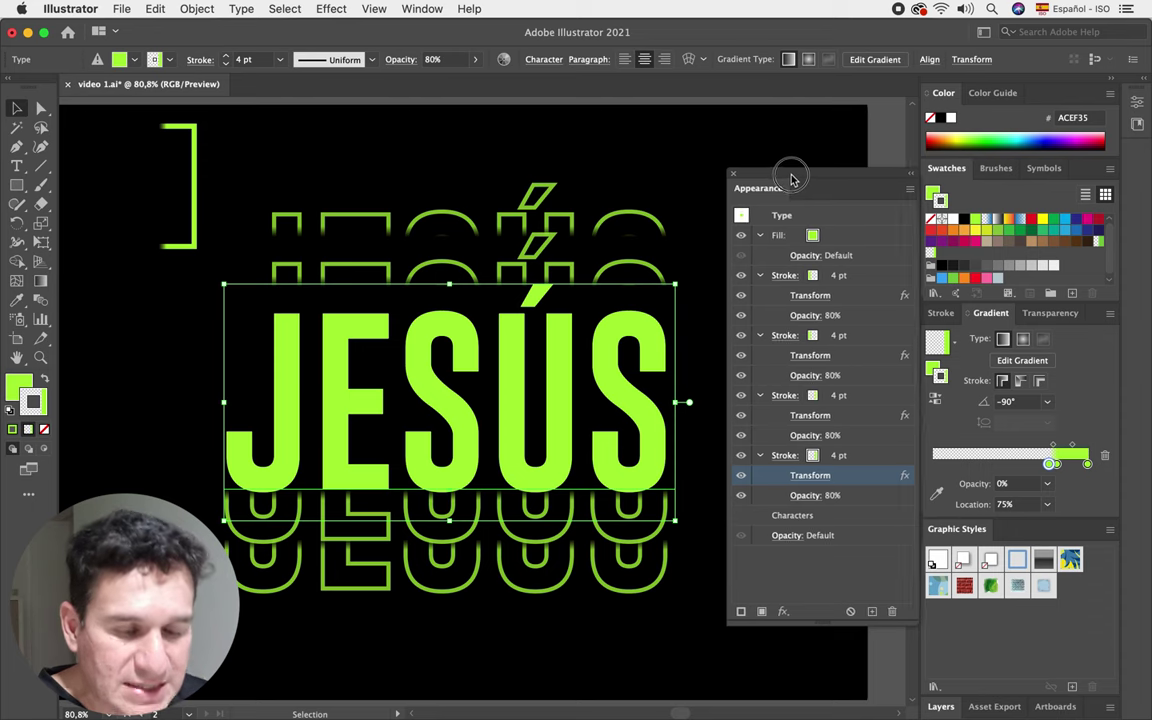
click(812, 296)
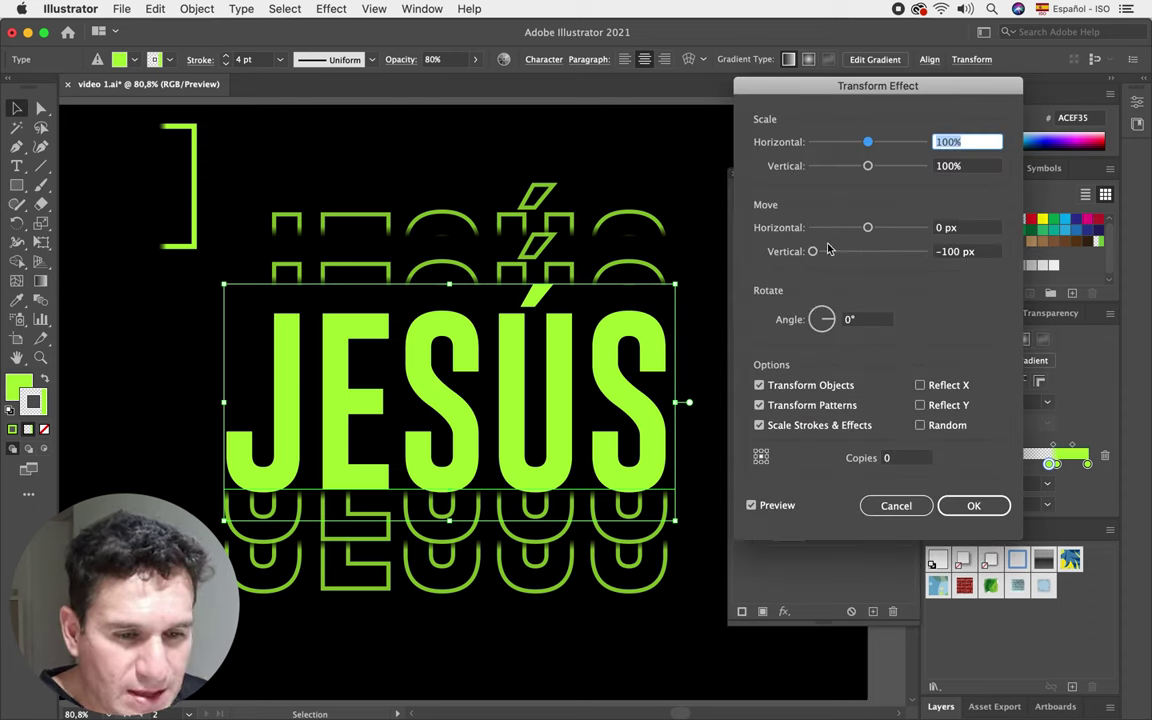
drag(815, 252, 827, 253)
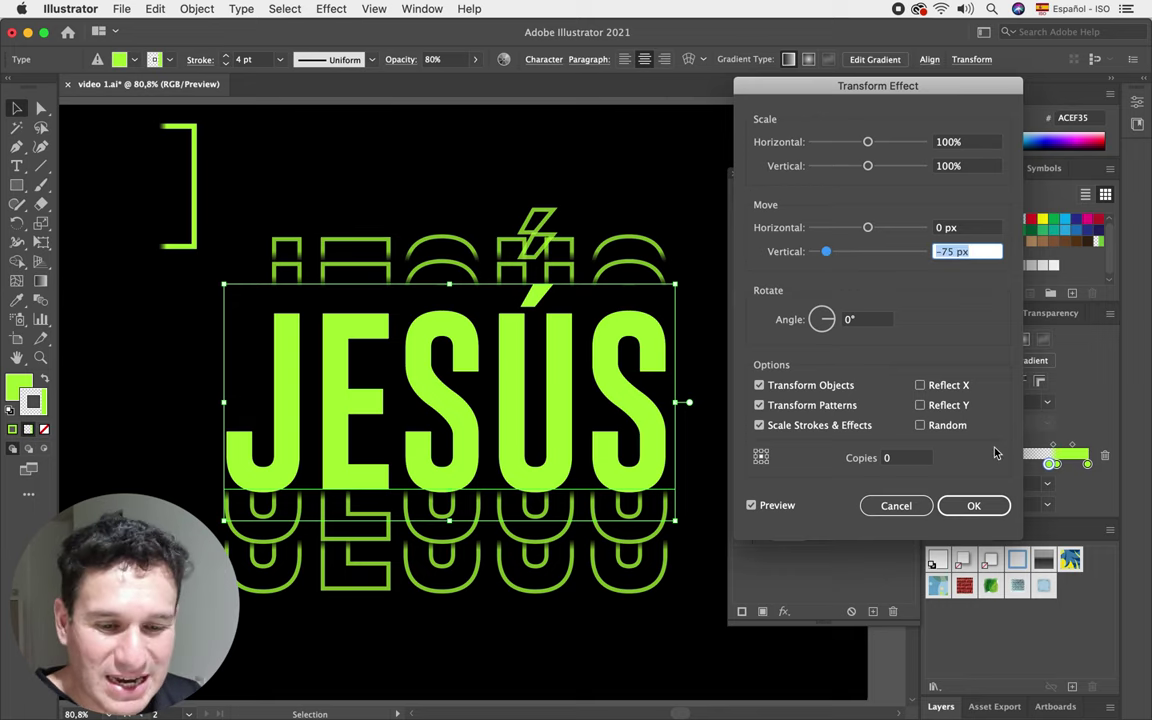
click(973, 505)
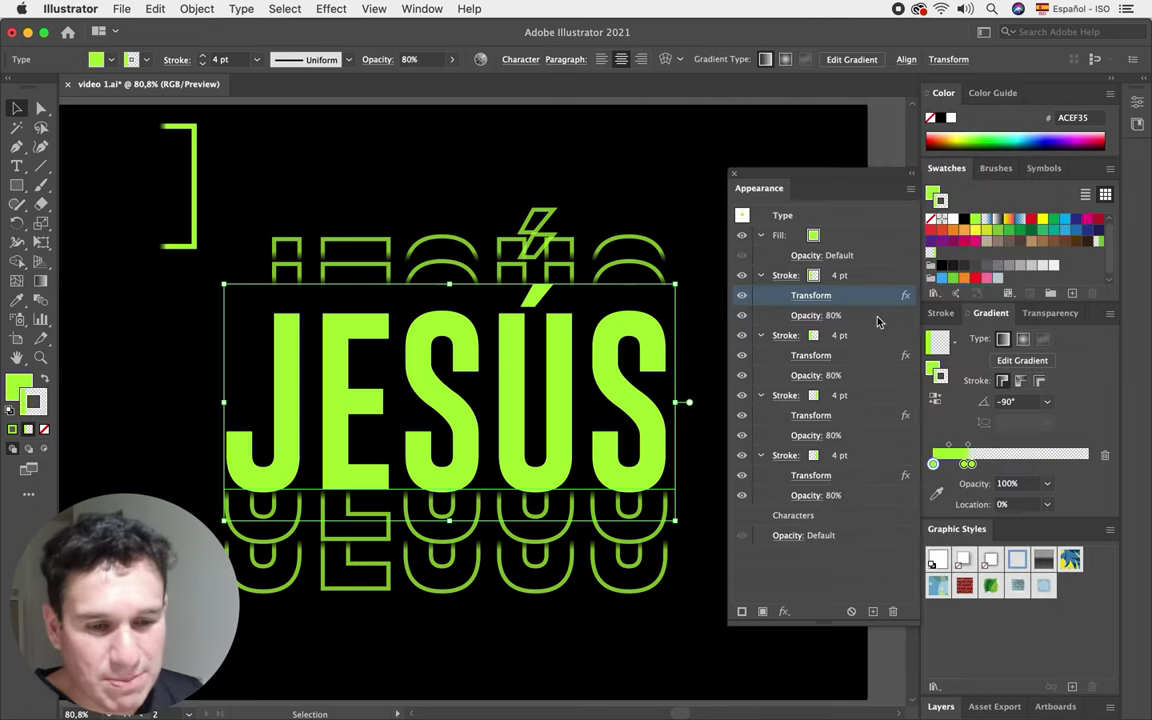
Step: Offset the second upper outline copy to -35 px, then reselect JESÚS for character settings
click(810, 355)
drag(841, 252, 849, 258)
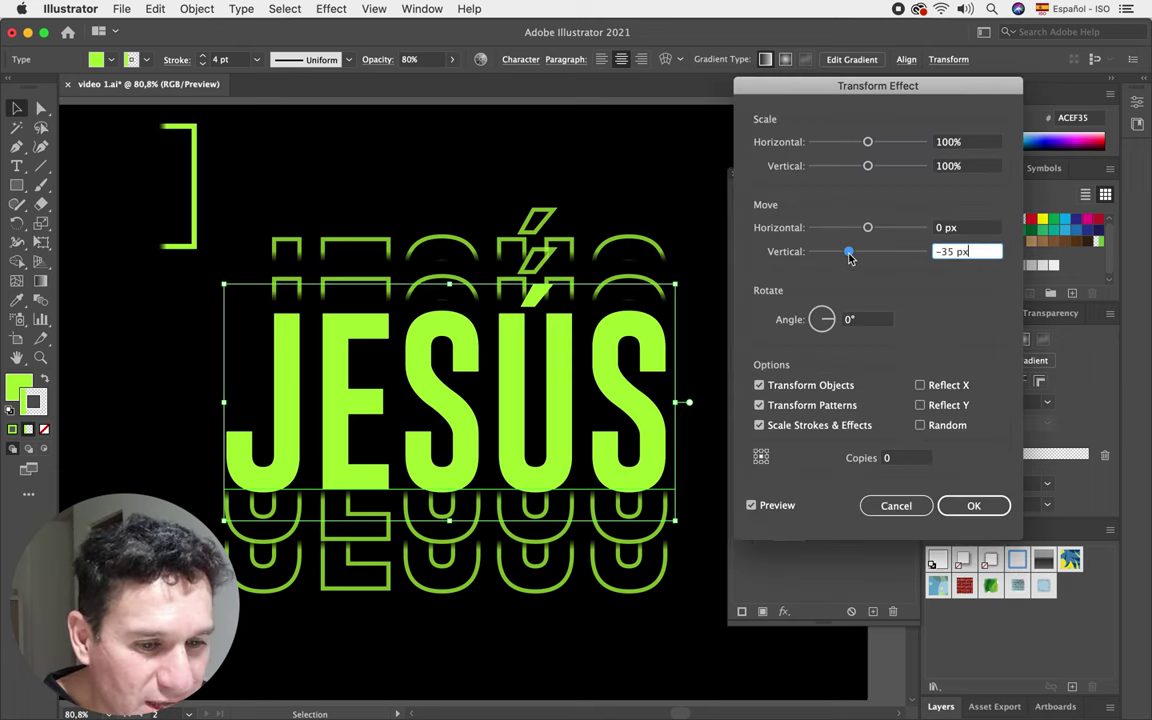
click(968, 505)
click(662, 612)
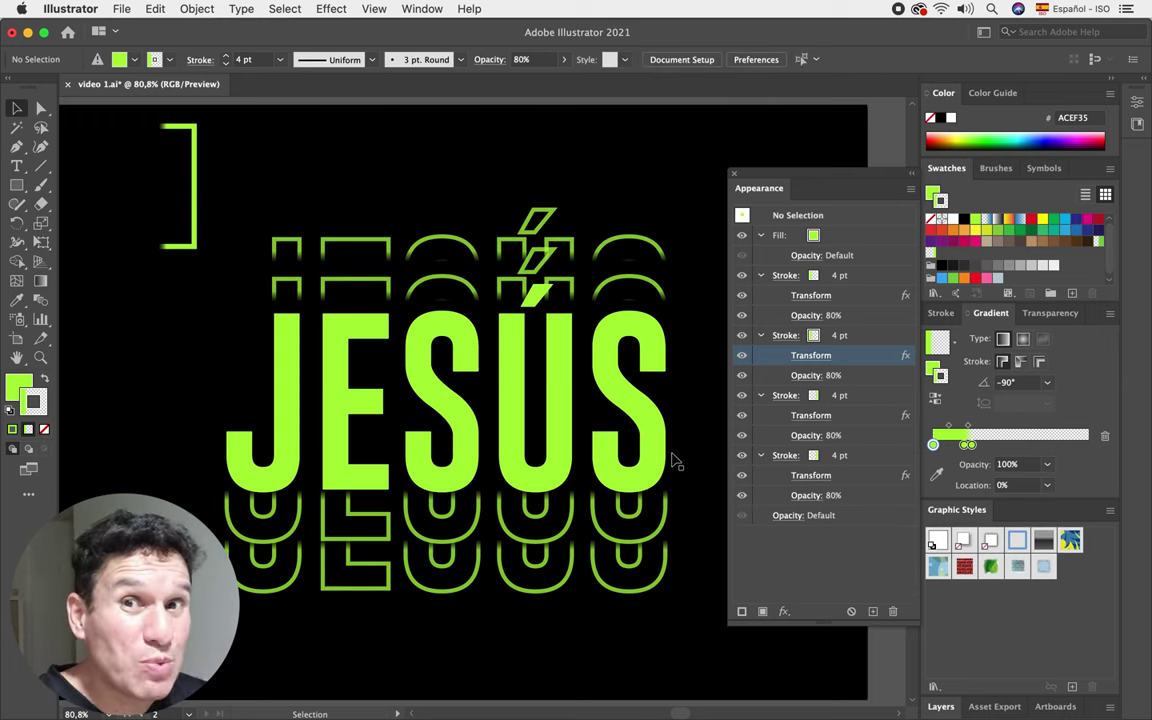
click(510, 370)
key(ctrl+t)
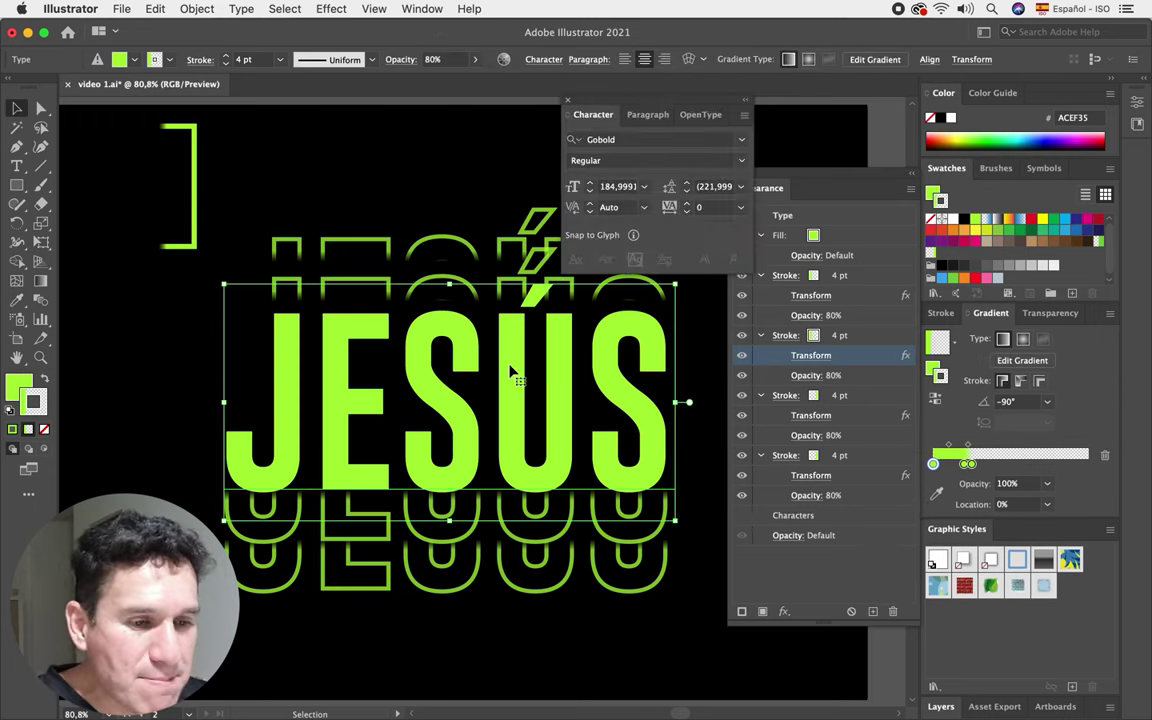
Step: Preview alternative fonts for JESÚS, keep Gobold, and close the Character panel
drag(620, 101, 832, 53)
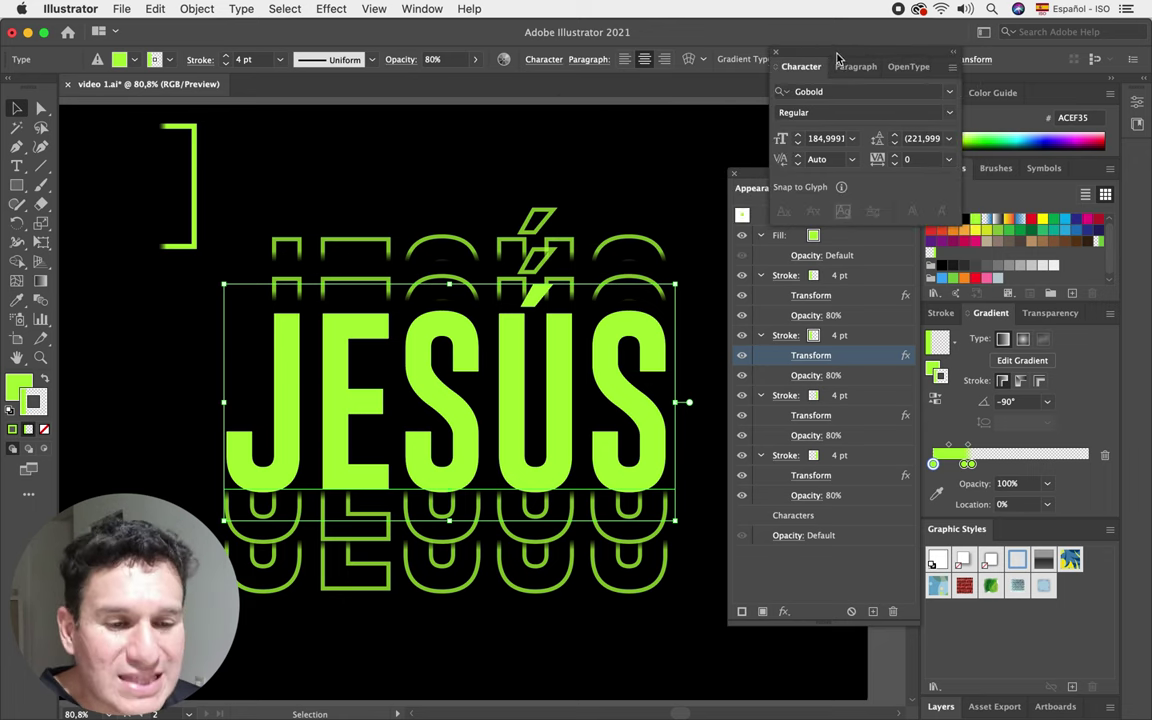
click(862, 90)
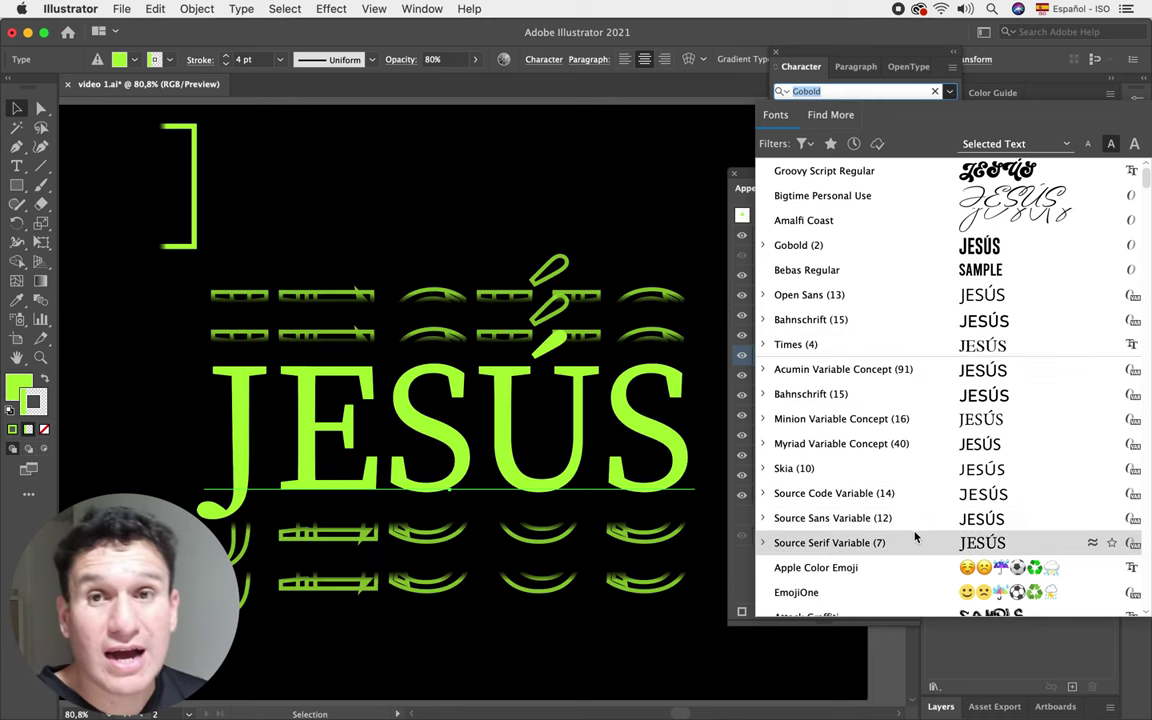
click(680, 152)
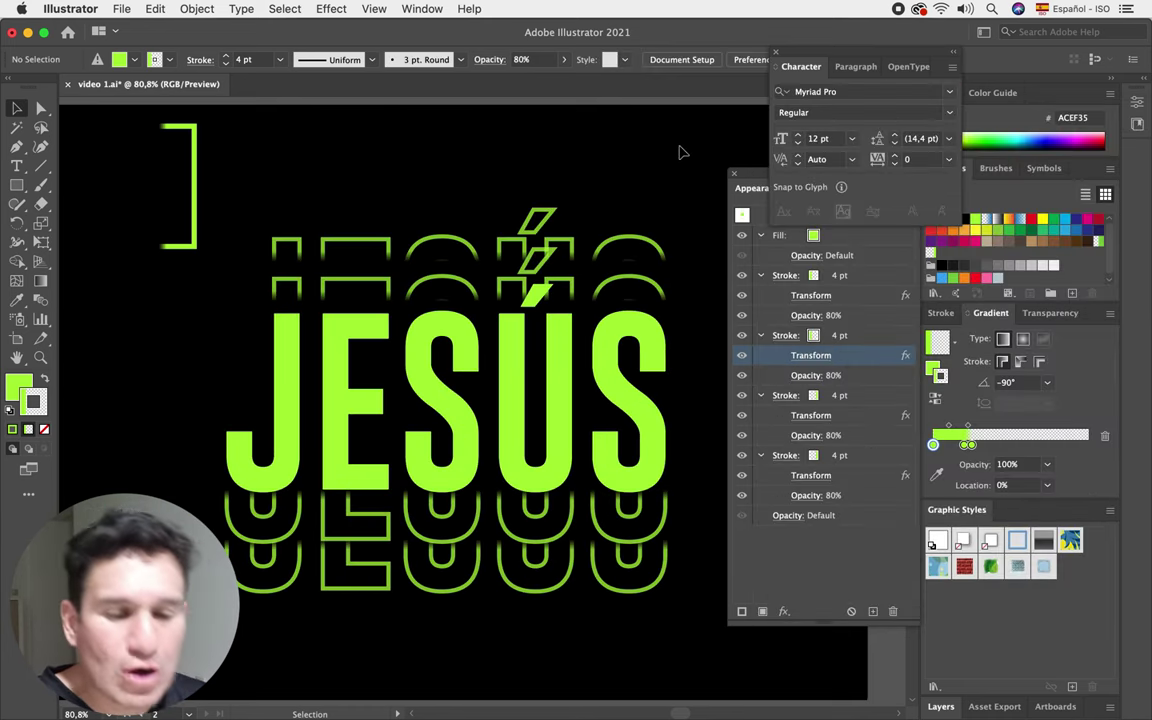
click(778, 55)
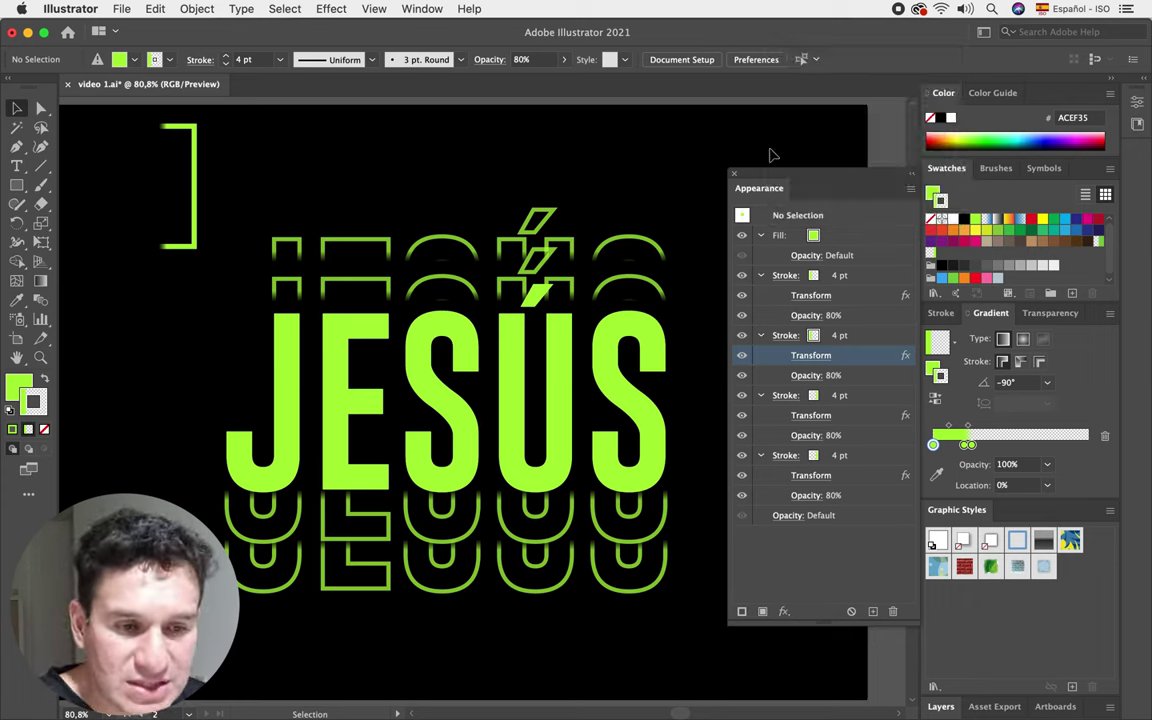
drag(767, 188, 864, 188)
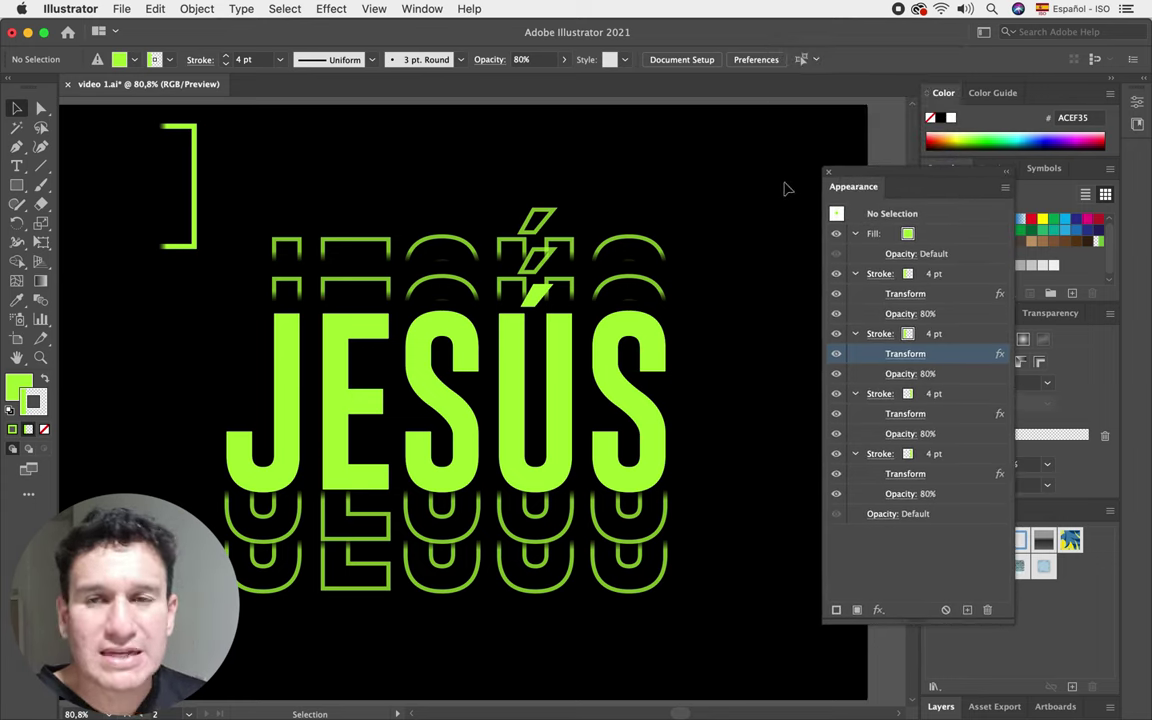
Step: Scale JESÚS up from its top-right corner so its strokes grow to about 4.305 pt
click(560, 350)
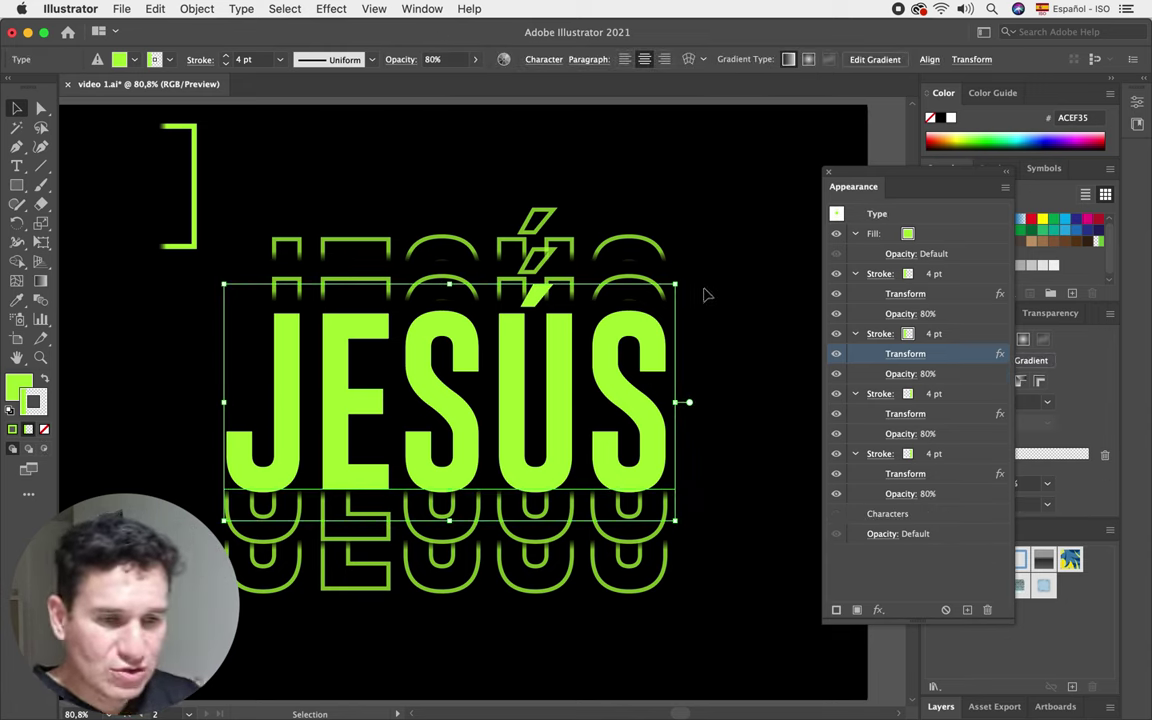
drag(676, 285, 645, 303)
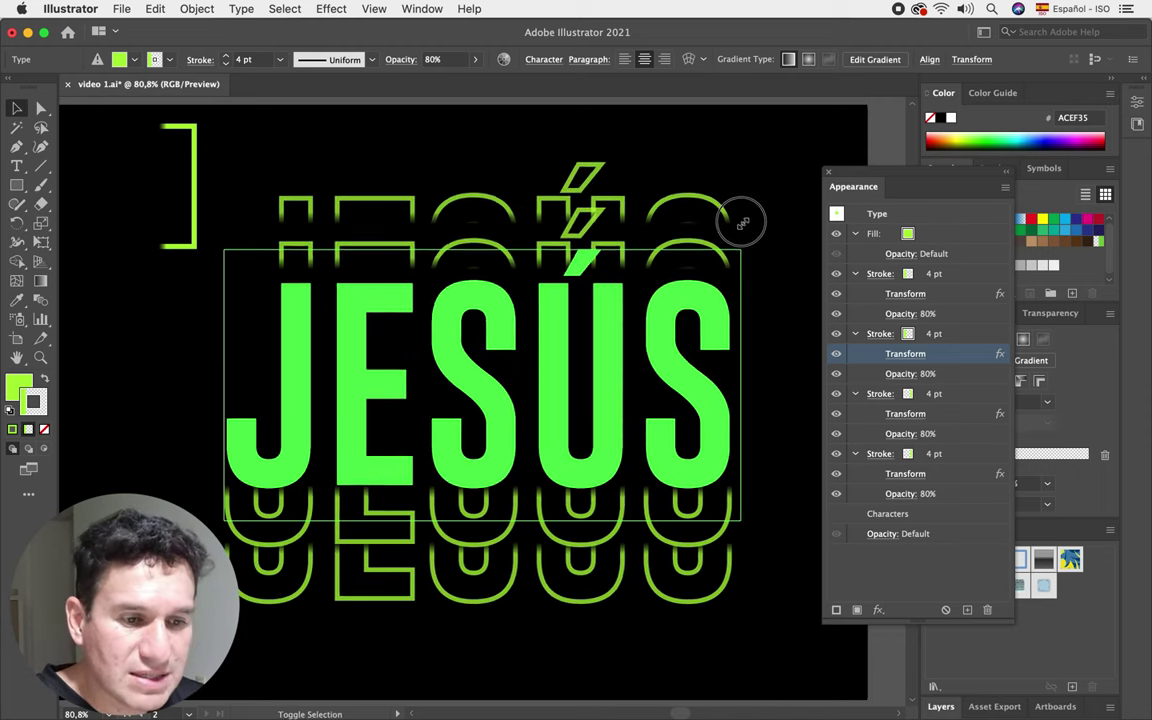
drag(645, 303, 742, 232)
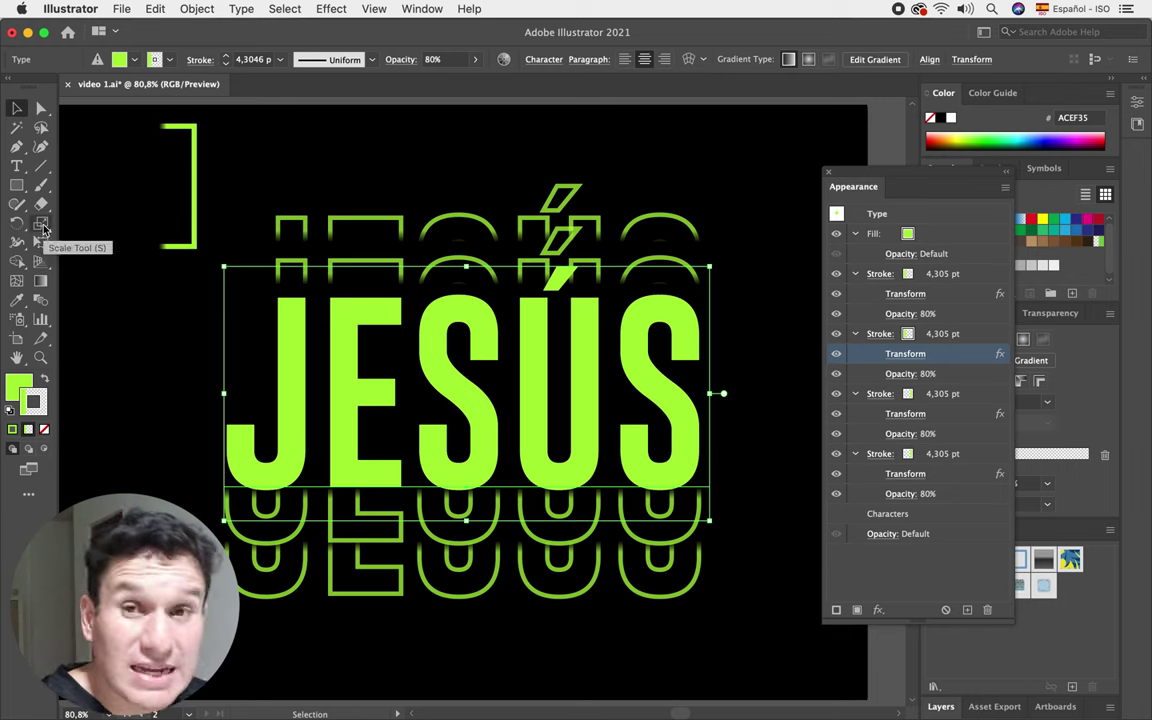
Step: Toggle Scale Strokes & Effects in Scale options, test-shrink JESÚS, then undo the shrink
double_click(43, 230)
drag(627, 196, 798, 172)
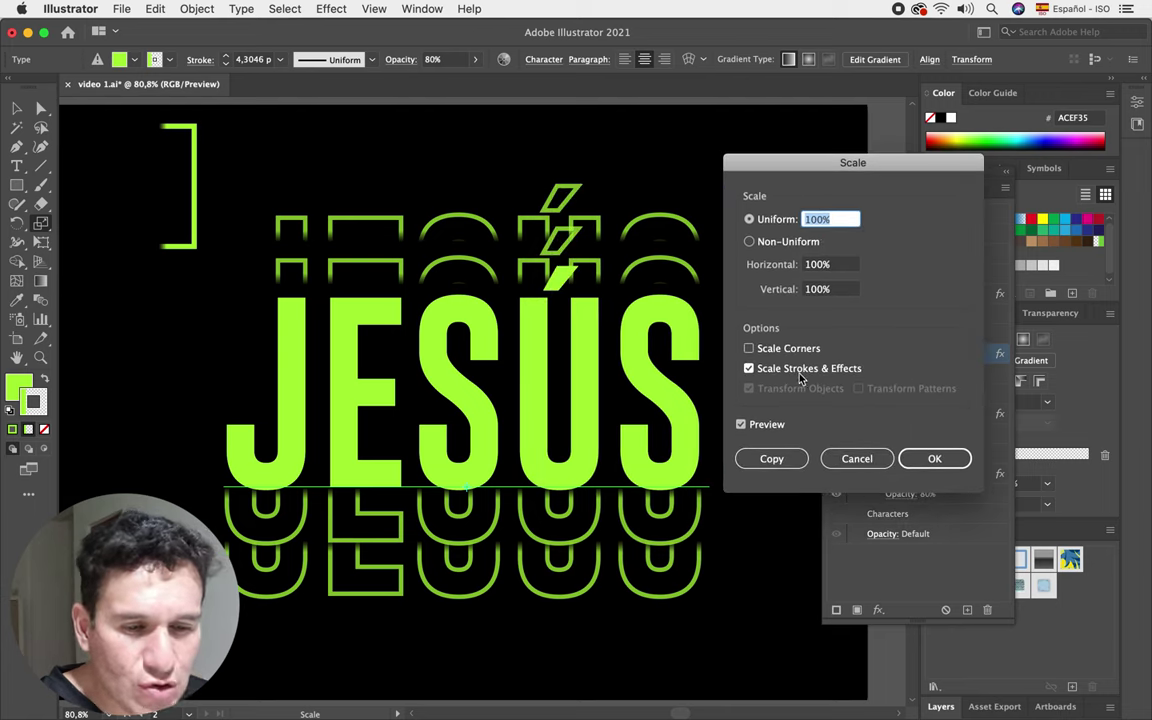
click(749, 369)
click(940, 460)
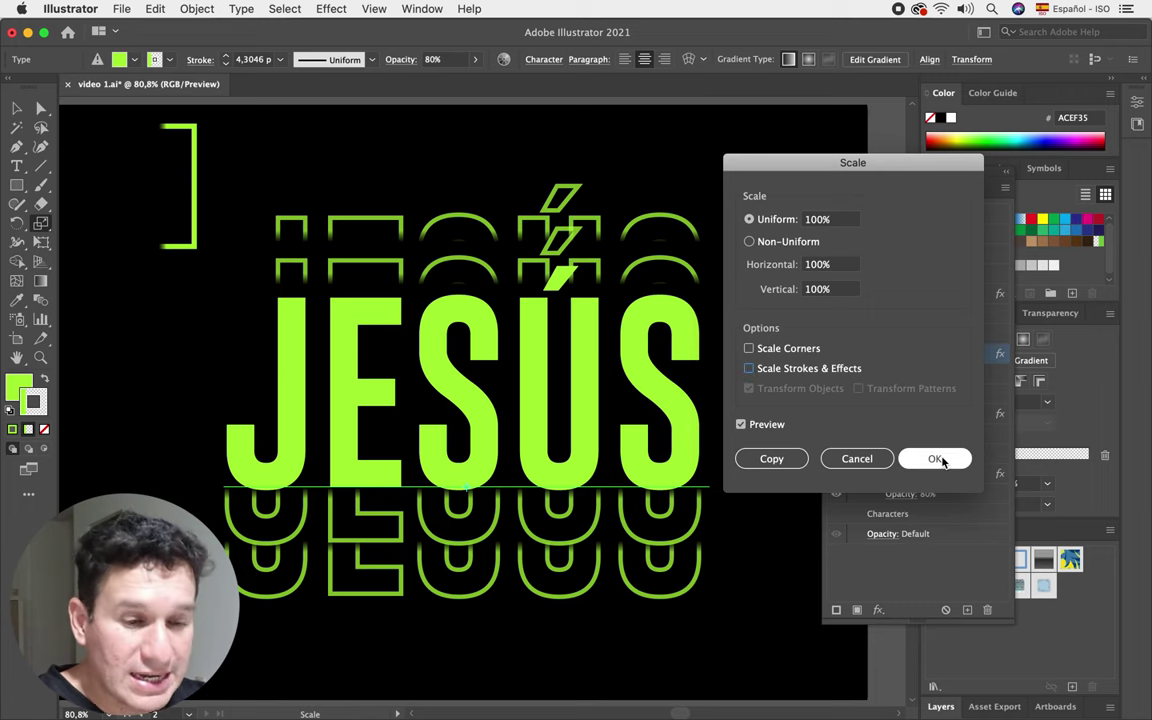
key(v)
mouse_move(706, 292)
mouse_down()
mouse_move(658, 296)
mouse_move(664, 322)
mouse_move(465, 393)
mouse_move(410, 430)
mouse_up()
click(520, 428)
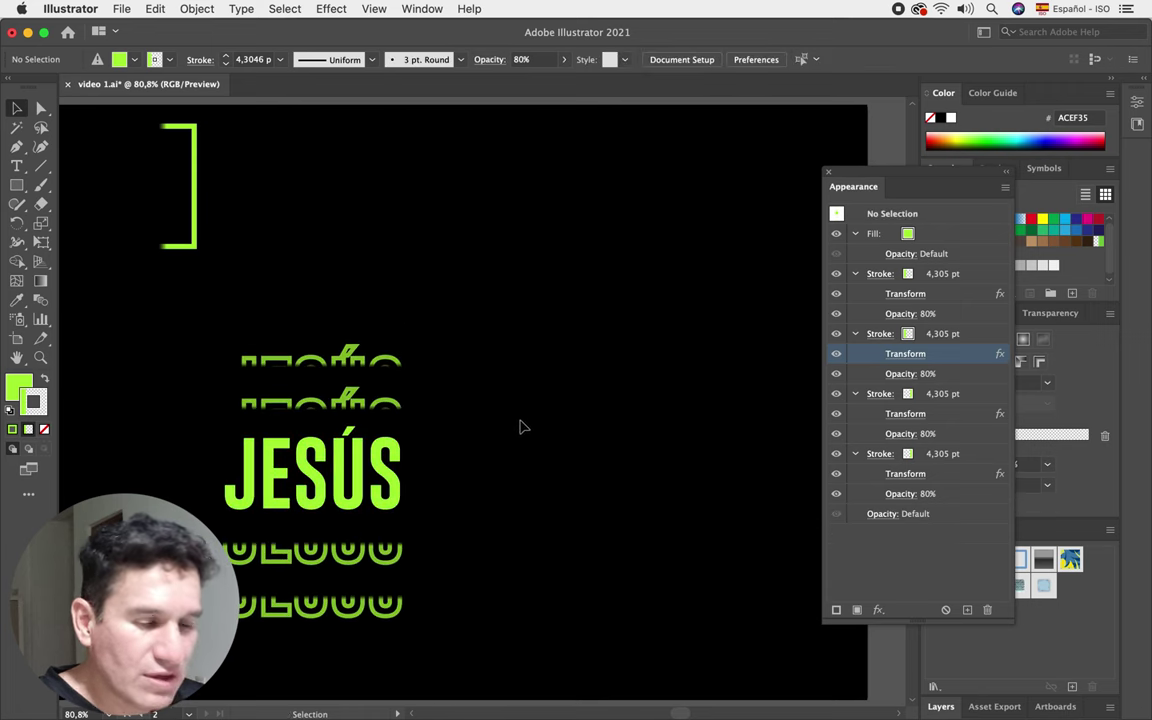
key(ctrl+z)
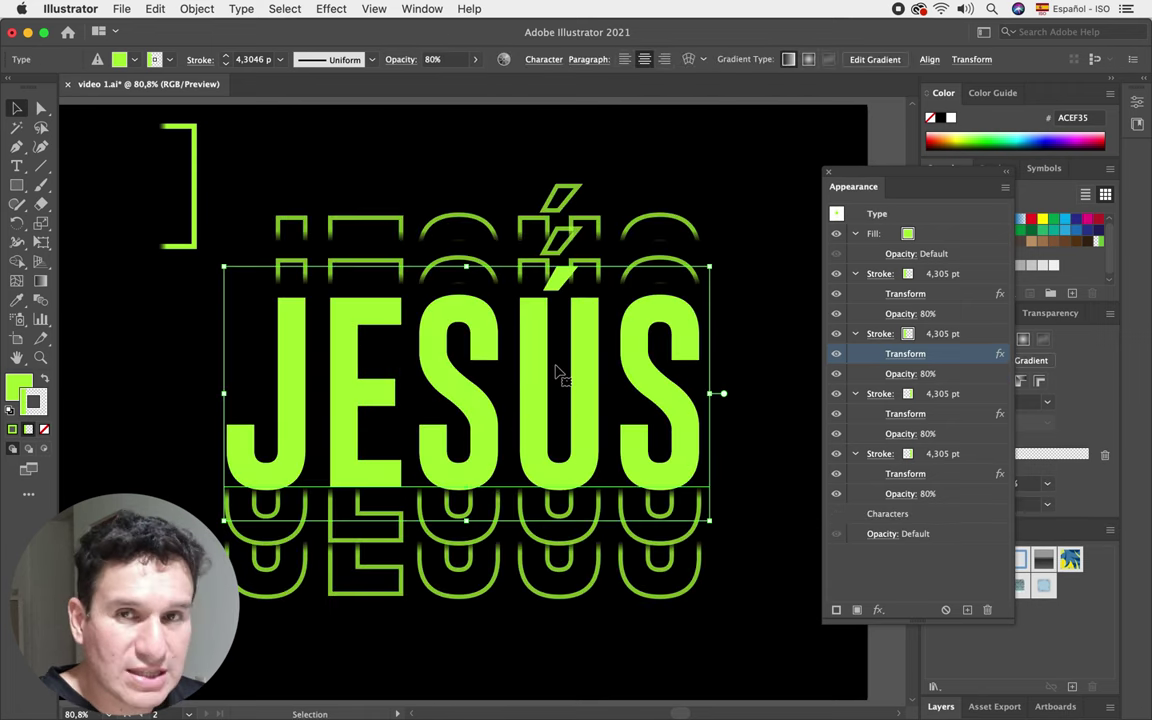
Step: Turn on Scale Strokes & Effects and Scale Corners, then return to the Selection tool
double_click(41, 224)
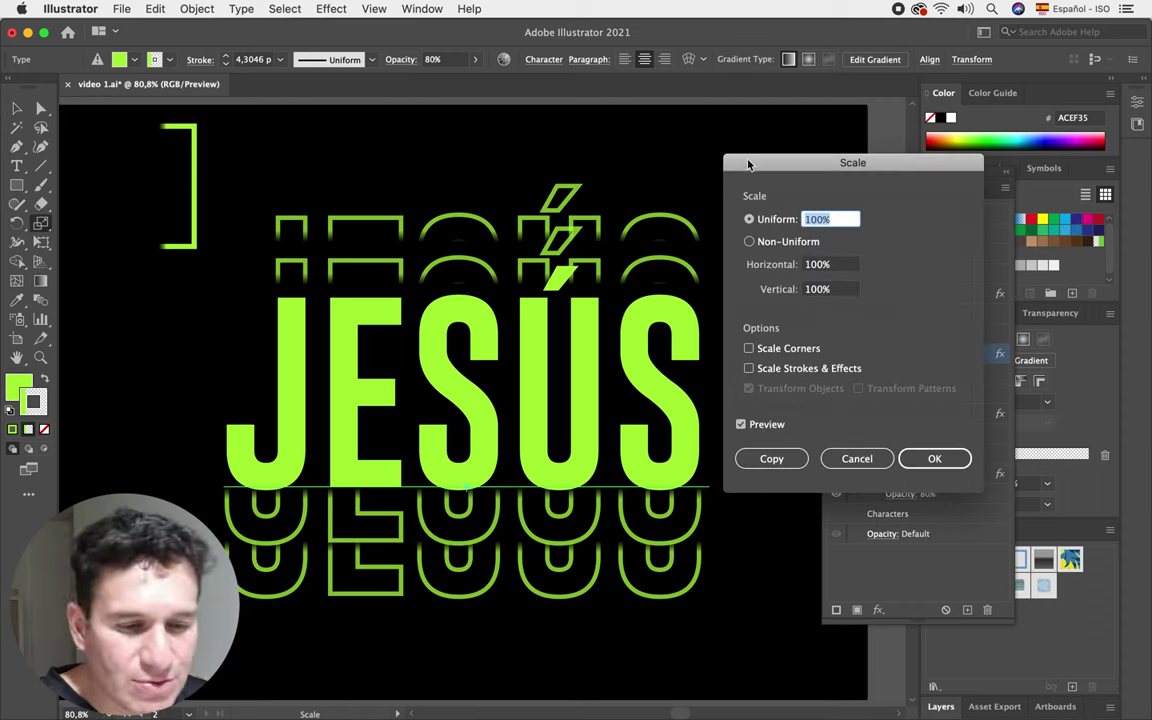
drag(750, 165, 765, 164)
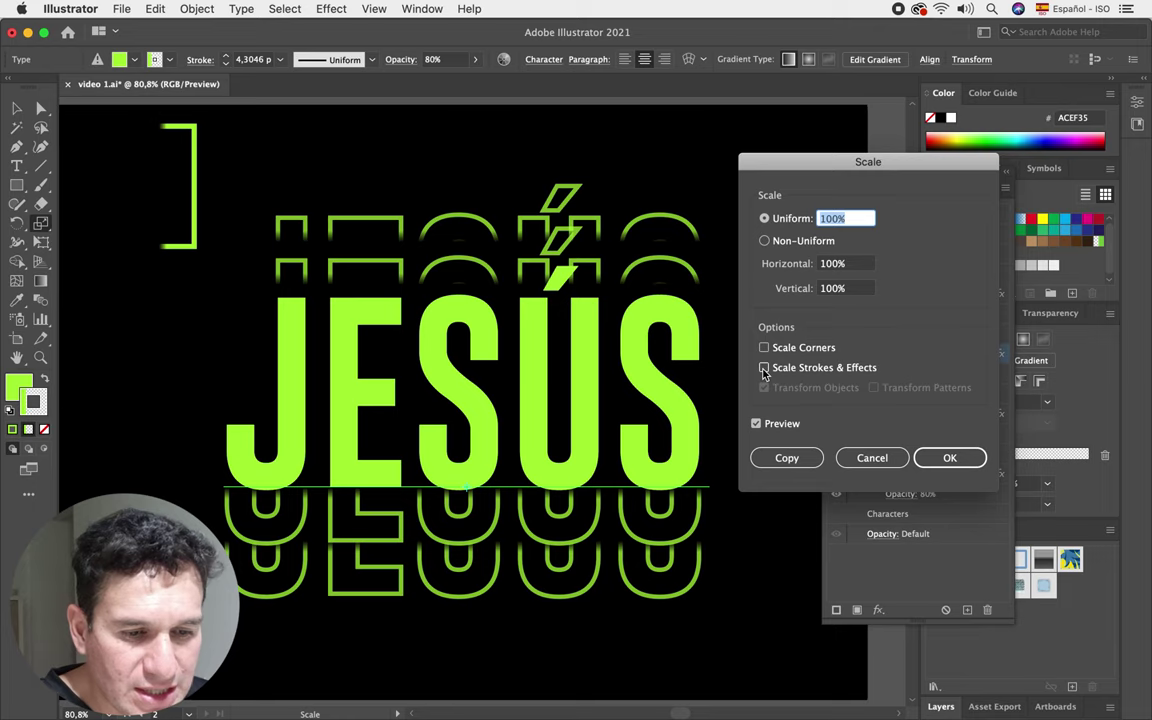
click(764, 368)
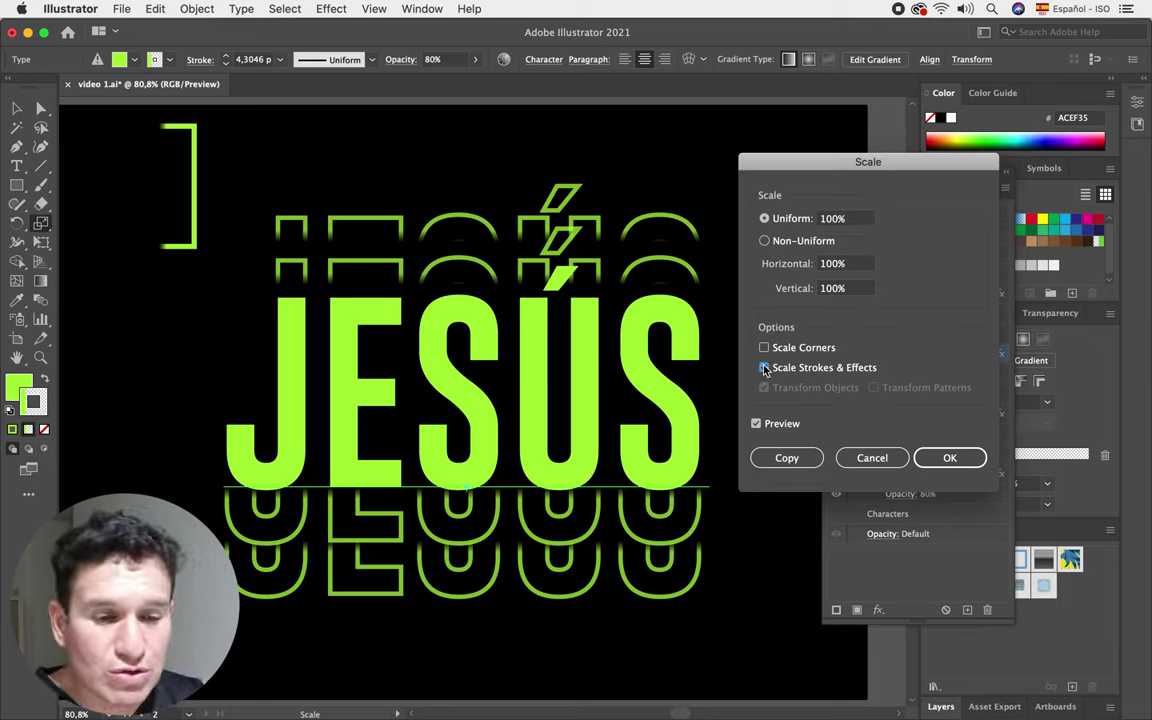
click(764, 348)
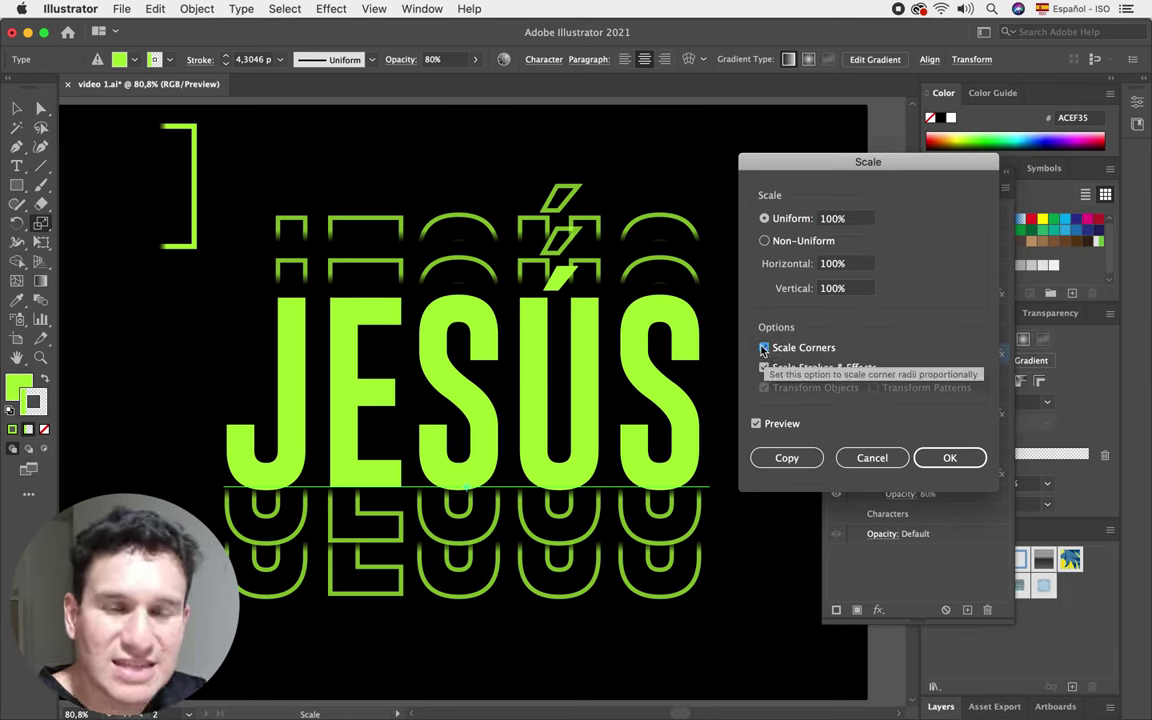
key(Return)
key(v)
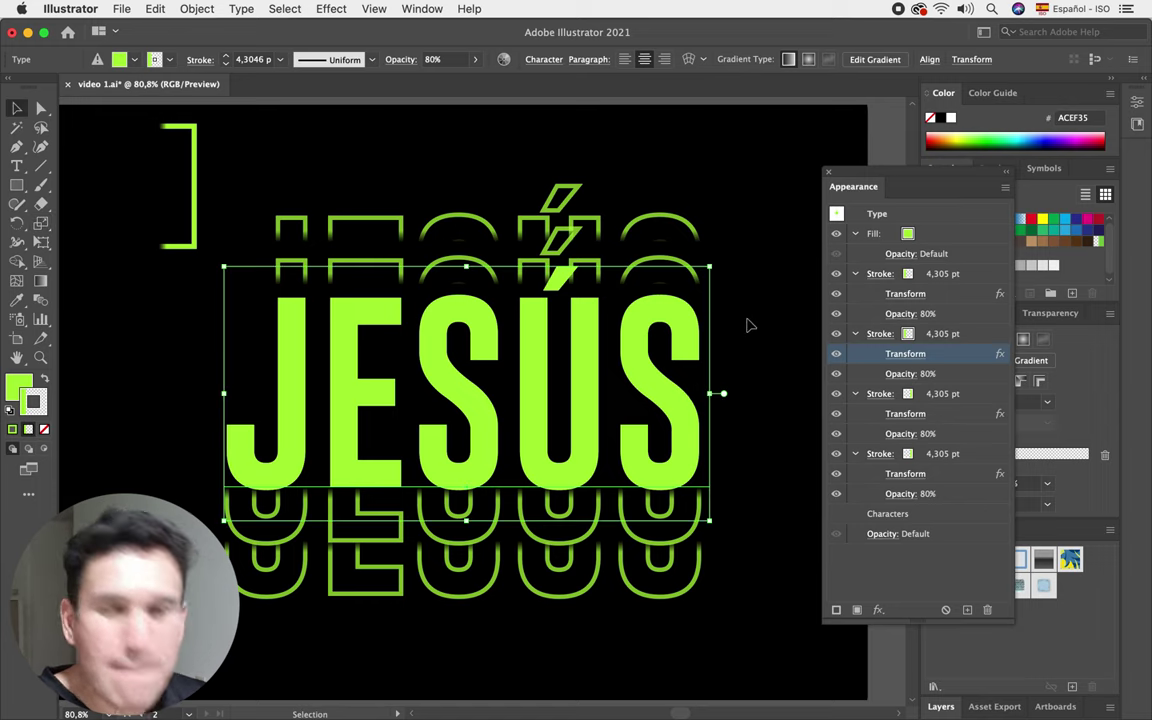